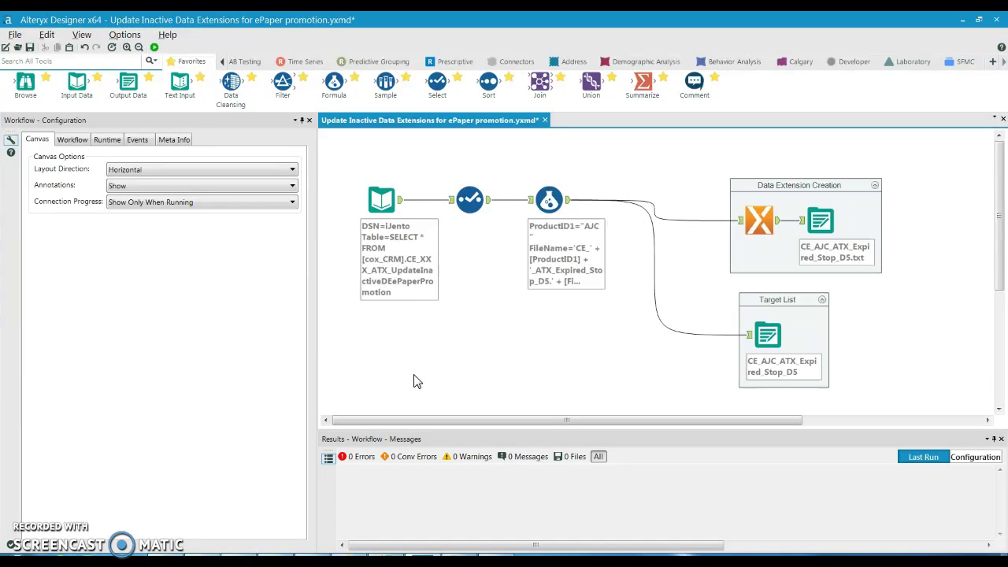
# Look over the Input Data tool and the output tools in the Data Extension Creation and Target List containers.
pyautogui.click(376, 203)
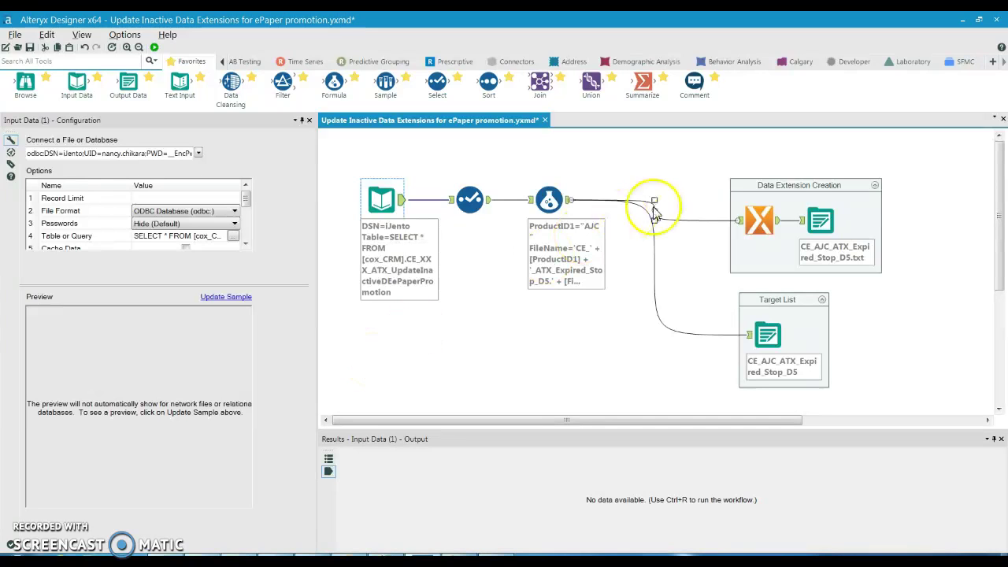
pyautogui.click(793, 186)
pyautogui.click(819, 220)
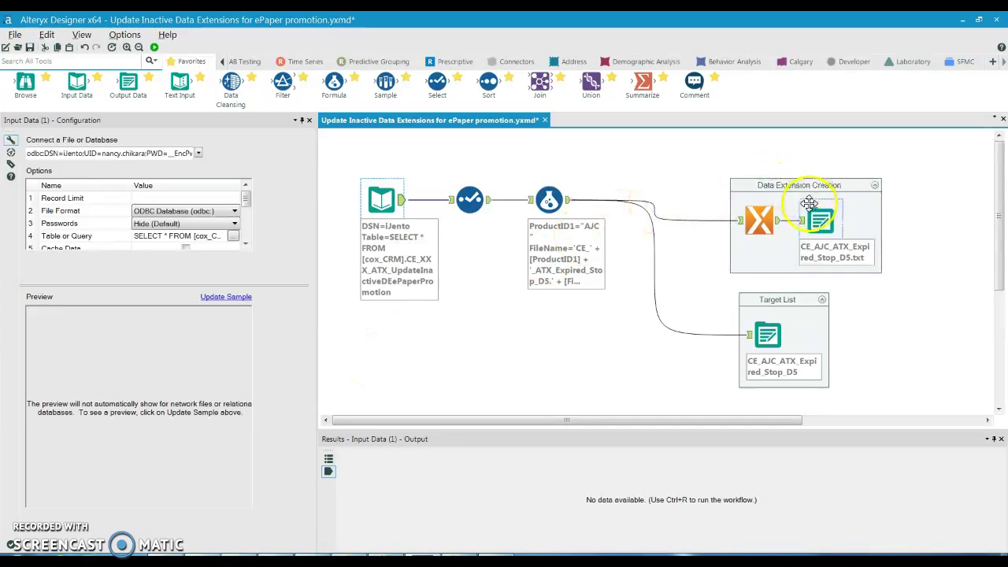
pyautogui.click(768, 334)
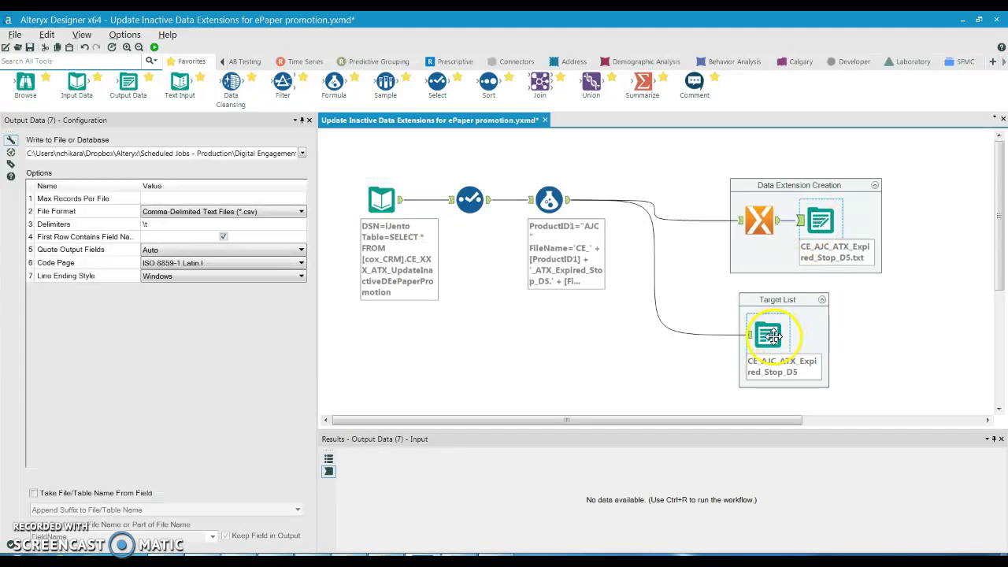
pyautogui.click(786, 181)
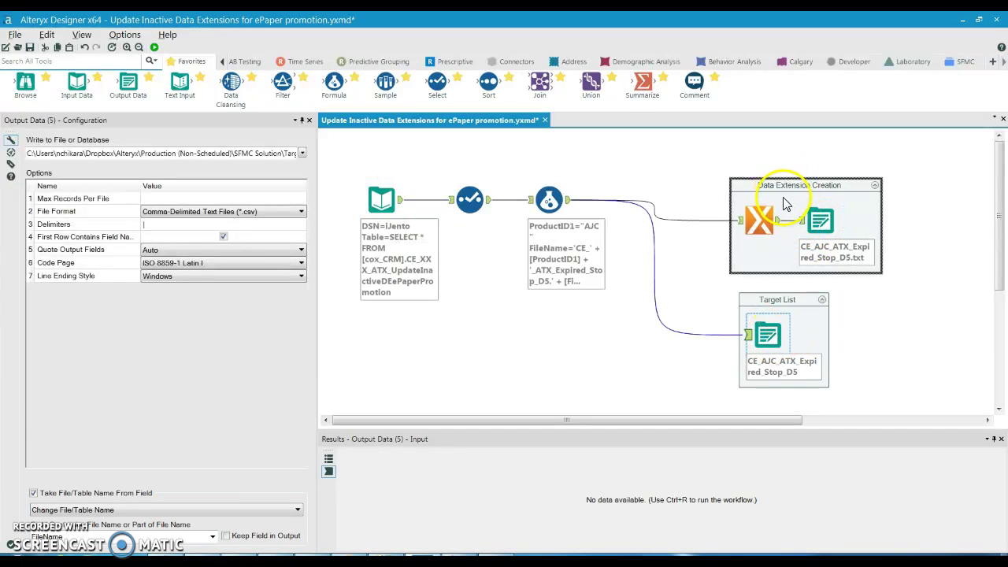
pyautogui.click(779, 299)
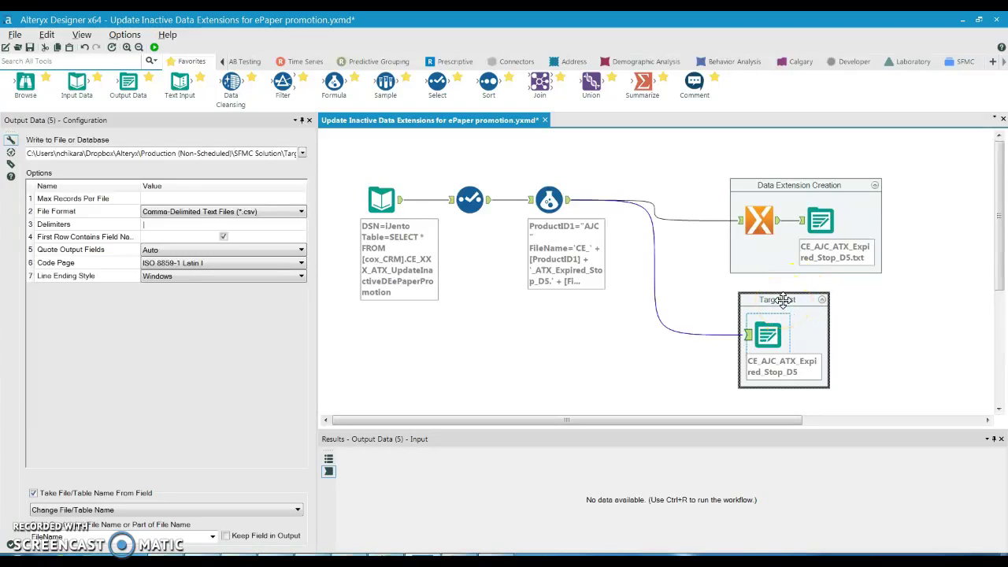
pyautogui.click(610, 349)
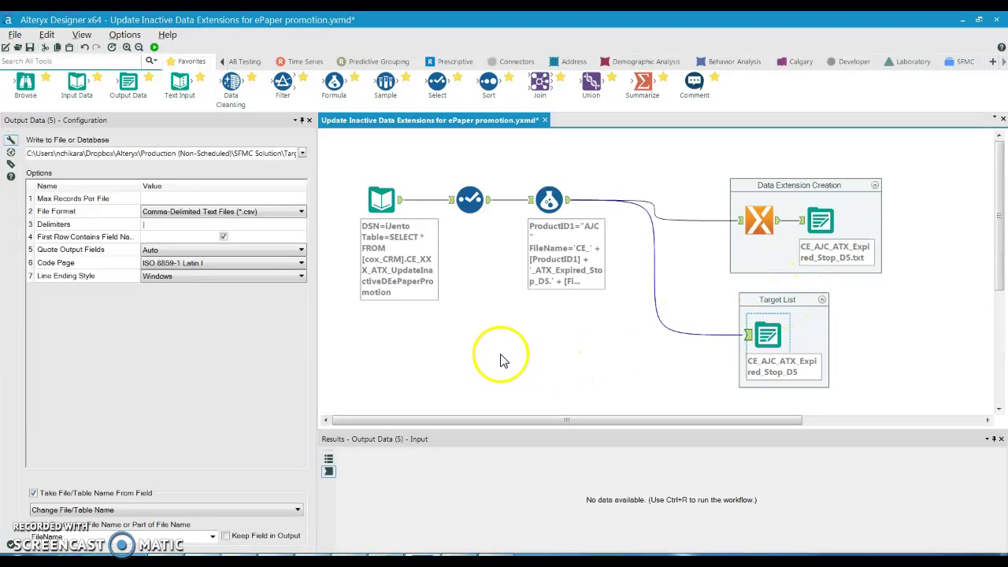
pyautogui.click(414, 277)
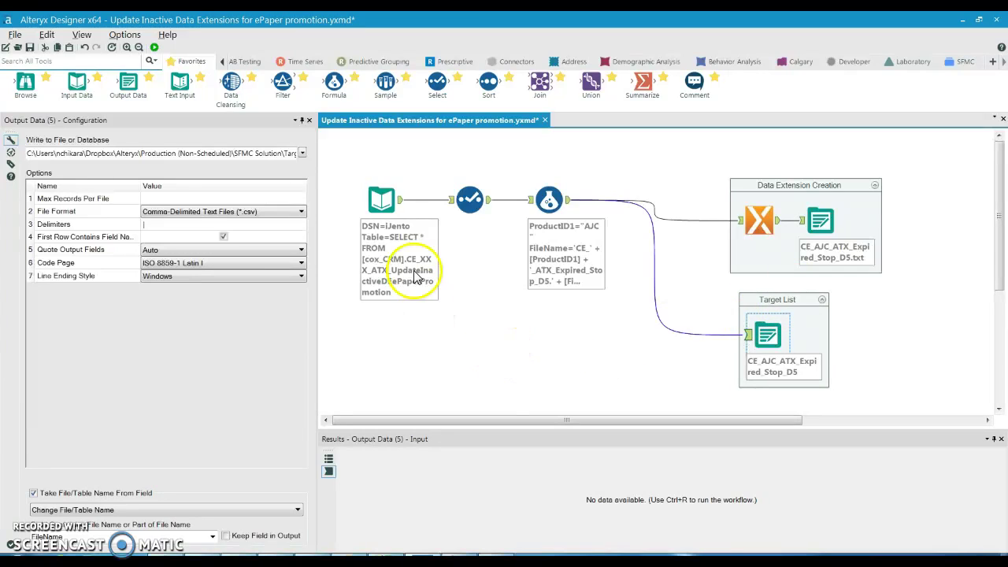
# Show the Input Data tool's configuration, enlarging the options area and widening the pane to examine the Pre SQL Statement entry.
pyautogui.click(375, 200)
pyautogui.moveTo(241, 281); pyautogui.dragTo(240, 383)
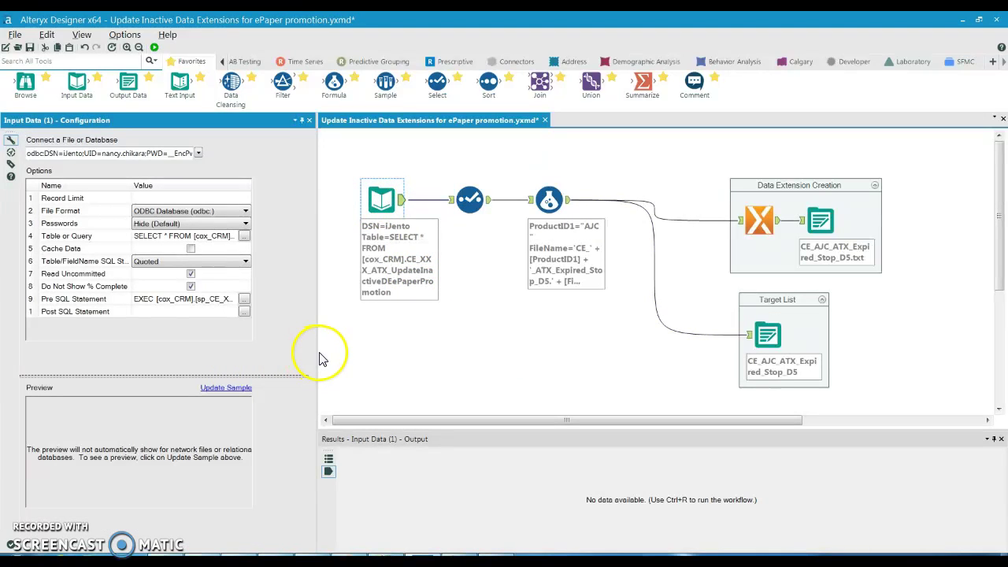
pyautogui.moveTo(317, 351); pyautogui.dragTo(367, 351)
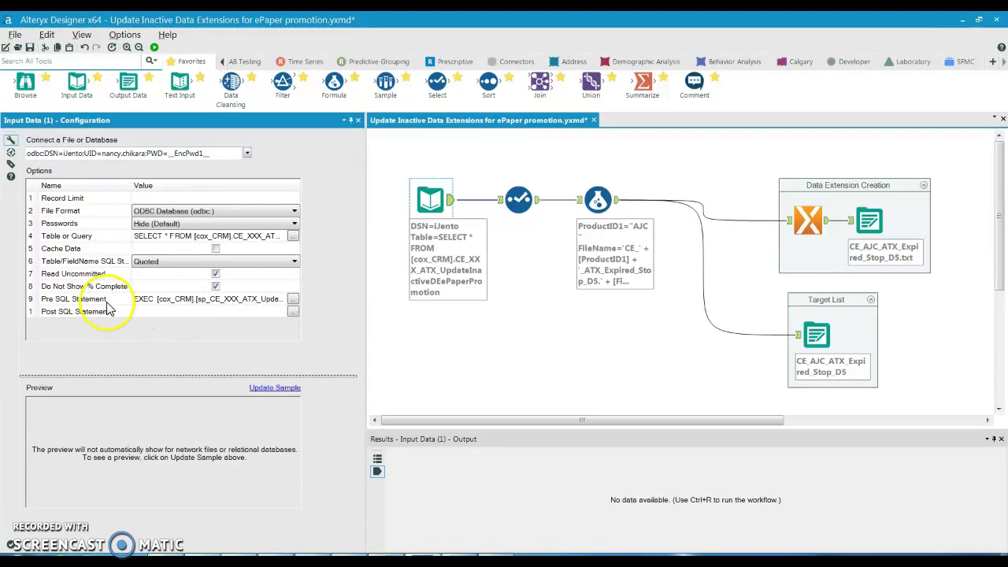
pyautogui.click(49, 300)
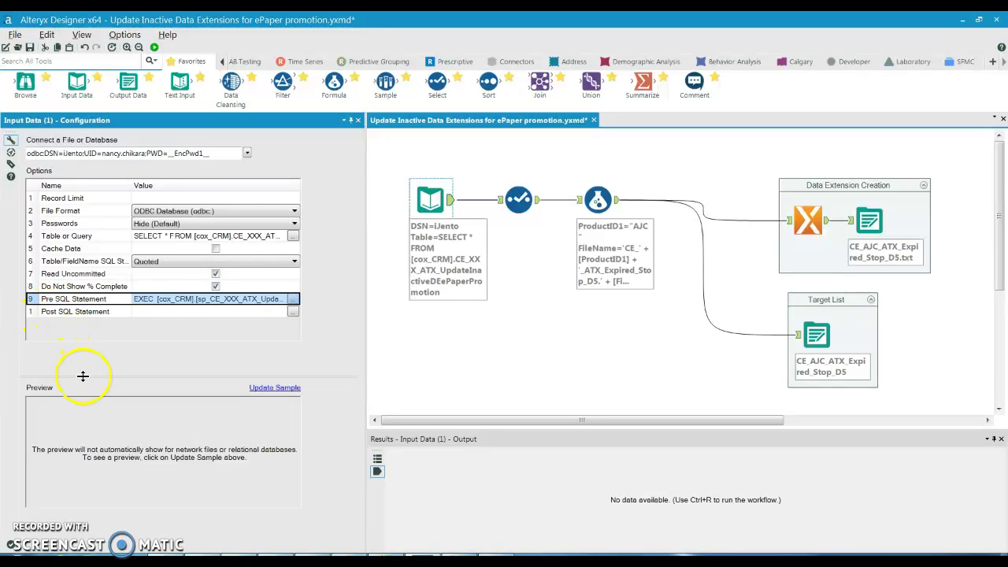
pyautogui.moveTo(82, 375); pyautogui.dragTo(90, 403)
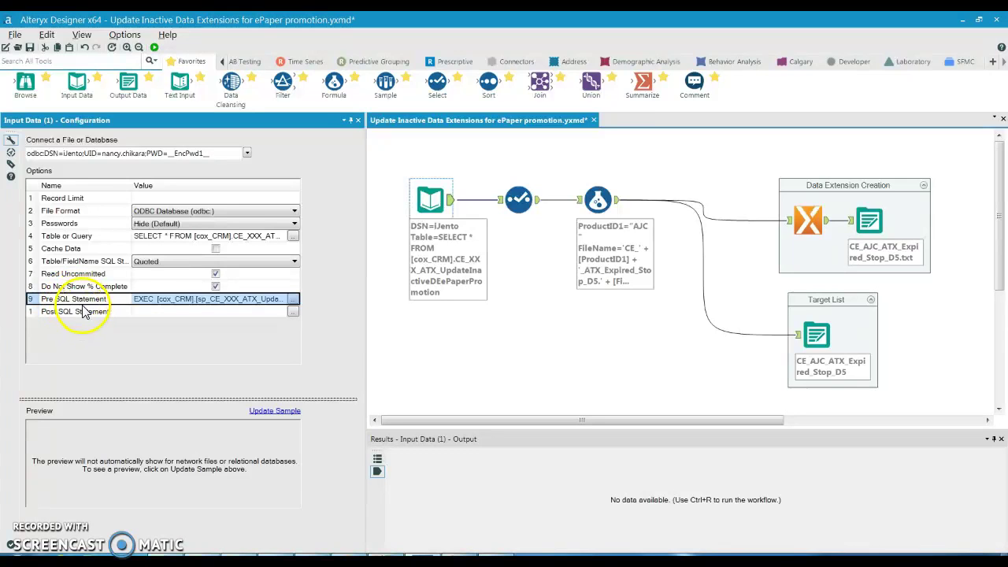
# Review the full Pre SQL Statement of the Input Data tool and accept it.
pyautogui.click(292, 301)
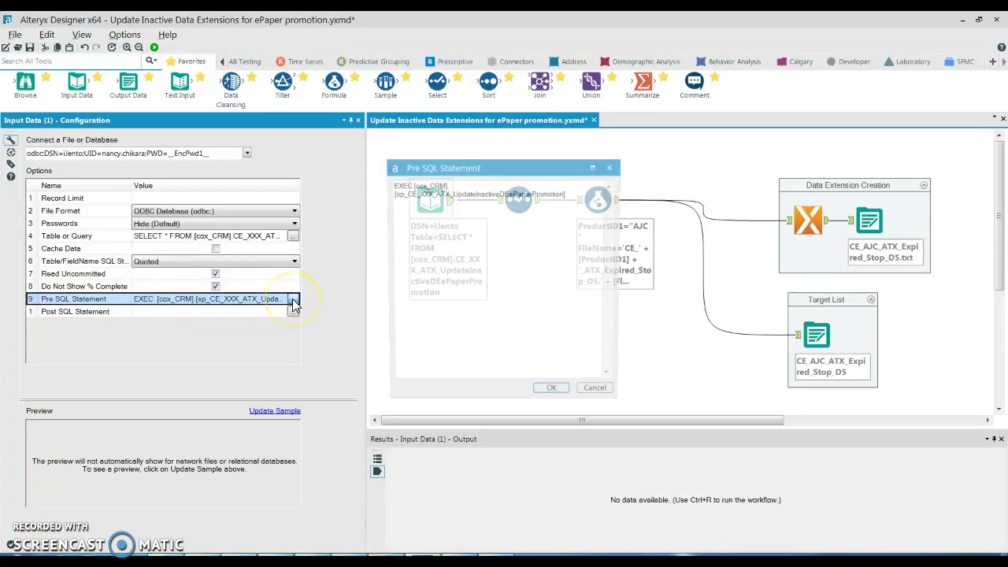
pyautogui.moveTo(587, 194); pyautogui.dragTo(392, 183)
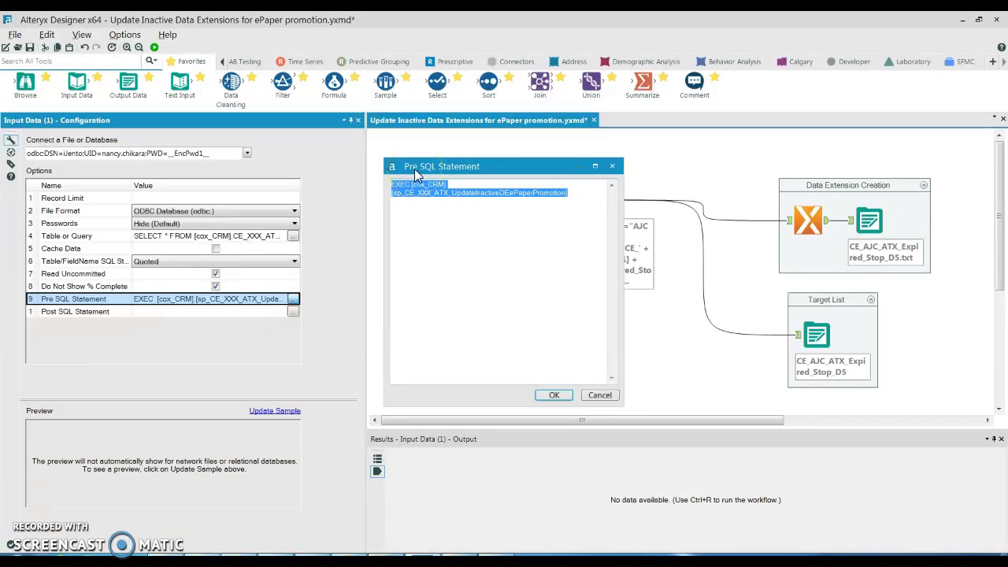
pyautogui.click(450, 293)
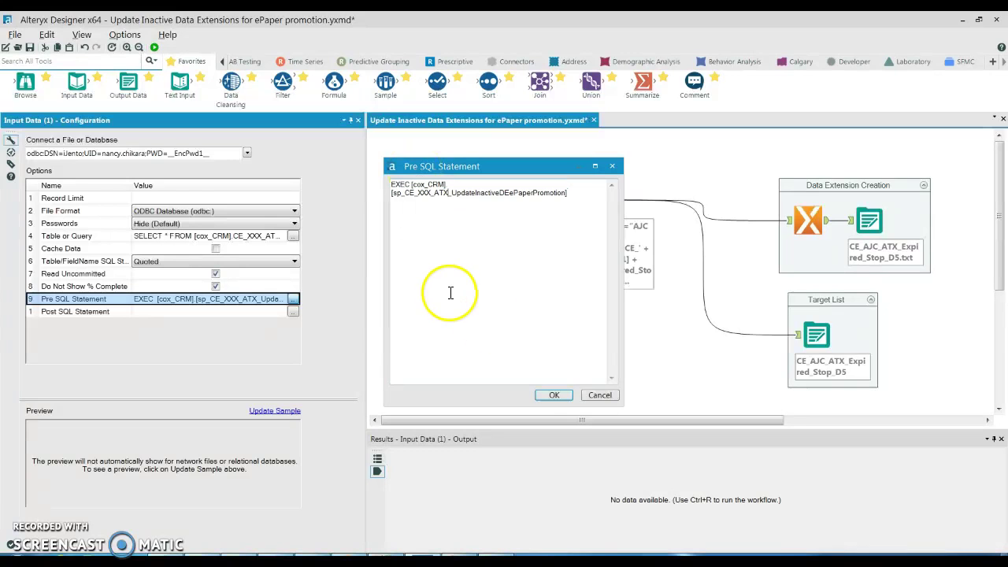
pyautogui.click(553, 396)
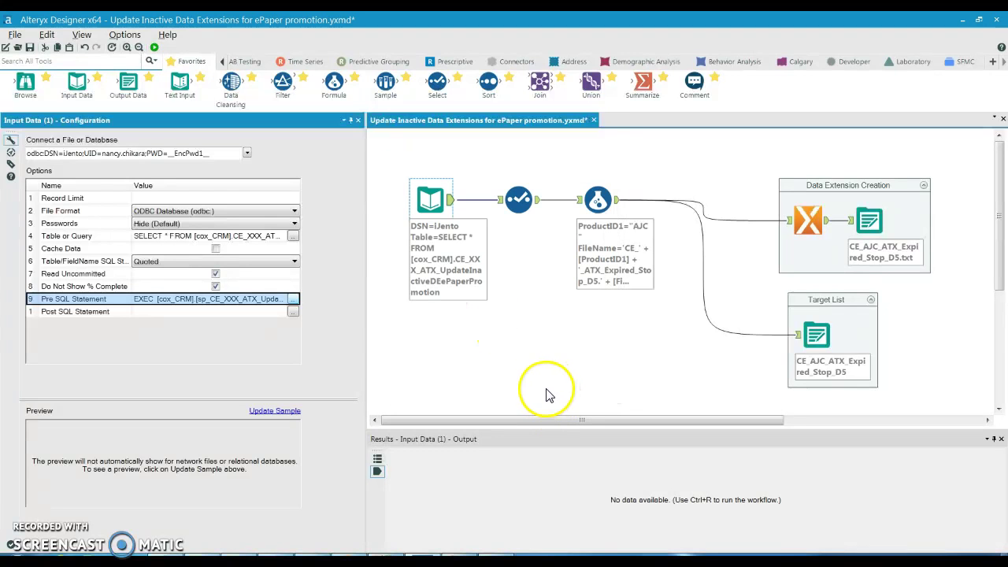
# Review the Input Data tool's Table or Query statement in the SQL Editor and accept it.
pyautogui.click(80, 239)
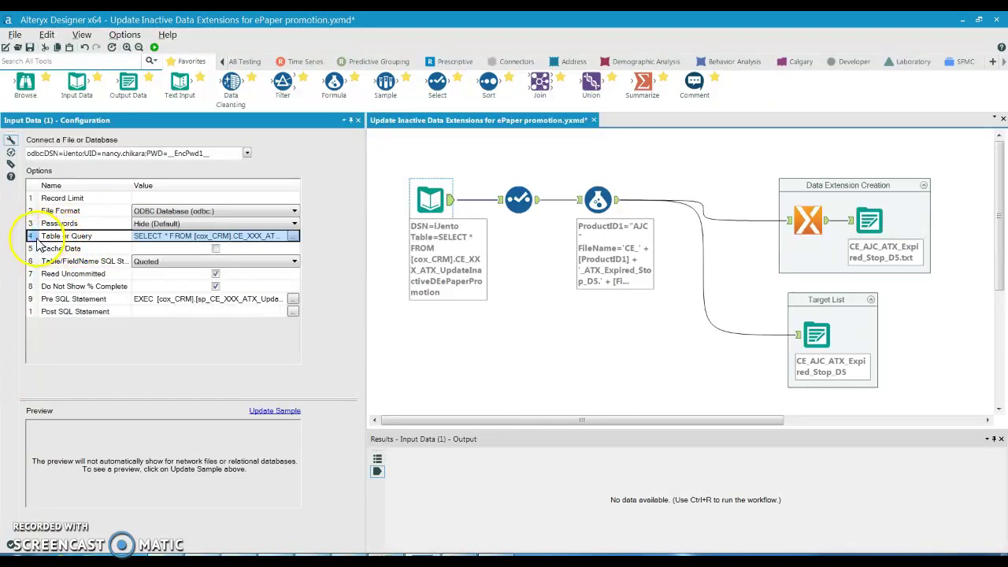
pyautogui.click(292, 236)
pyautogui.moveTo(555, 122); pyautogui.dragTo(293, 122)
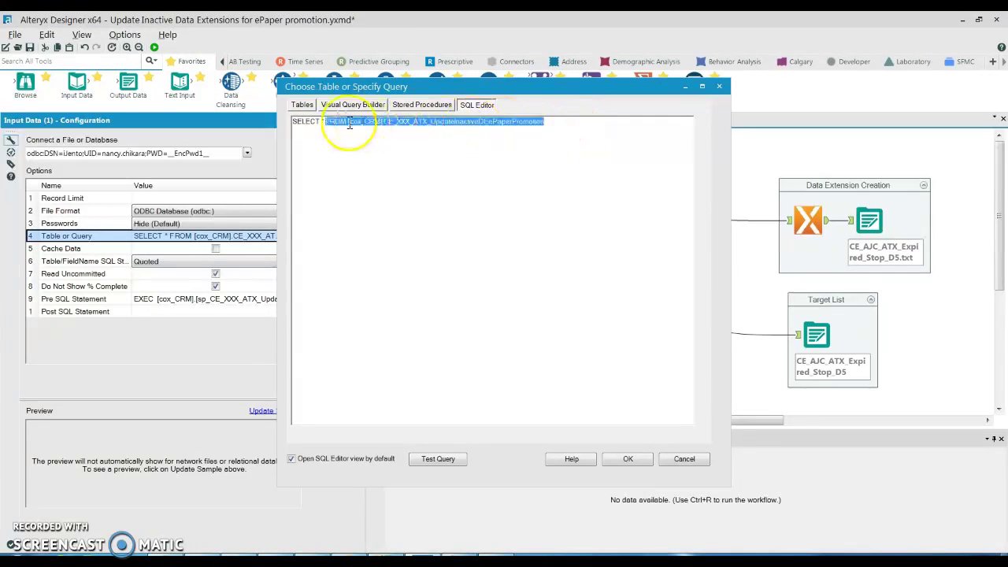
pyautogui.click(377, 234)
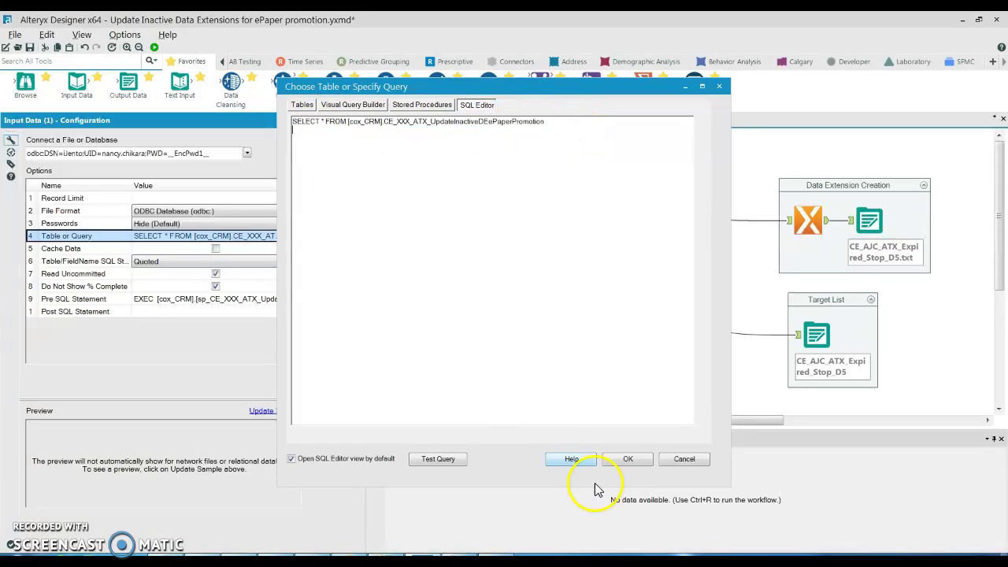
pyautogui.click(628, 459)
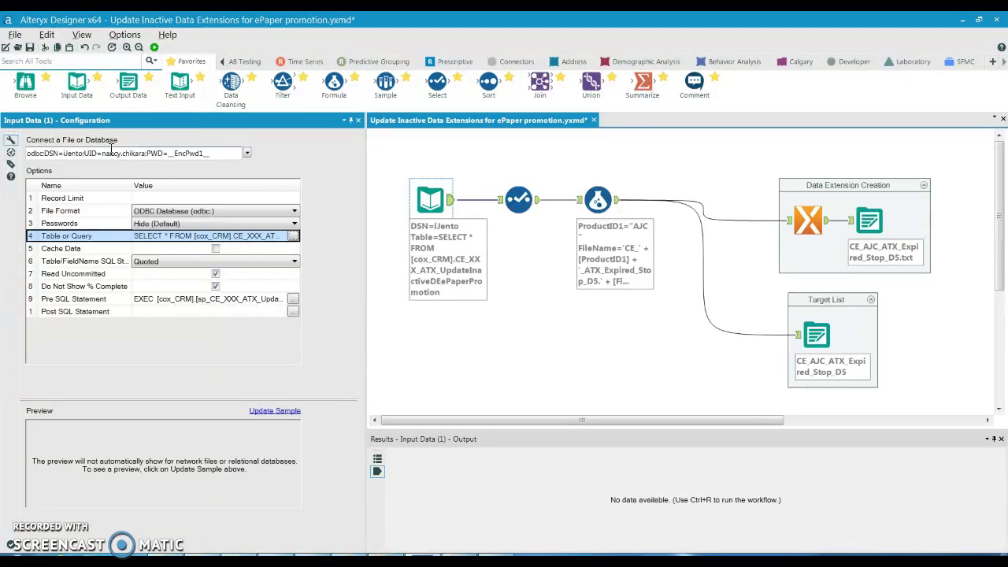
pyautogui.click(92, 275)
pyautogui.click(216, 277)
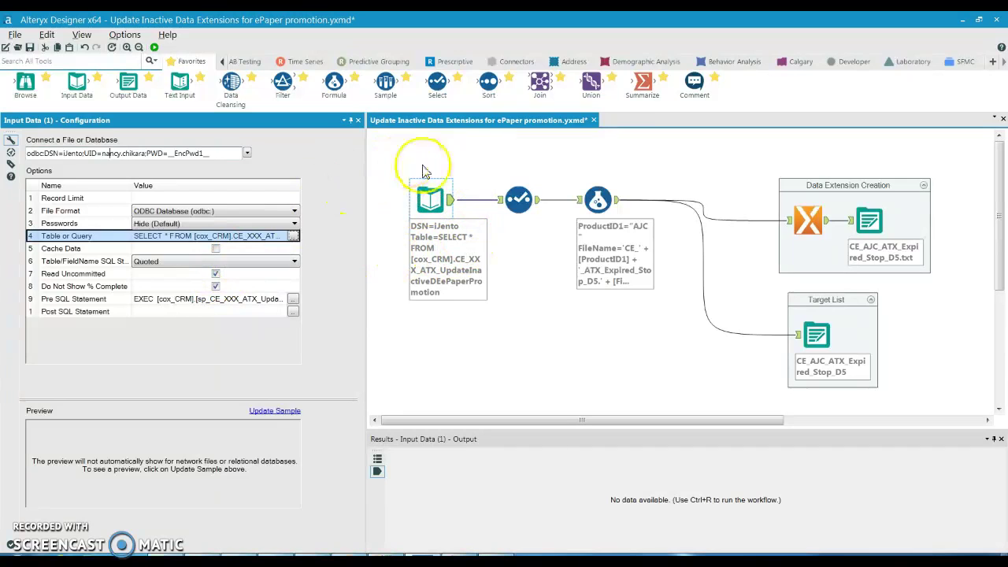
pyautogui.click(519, 344)
pyautogui.click(432, 201)
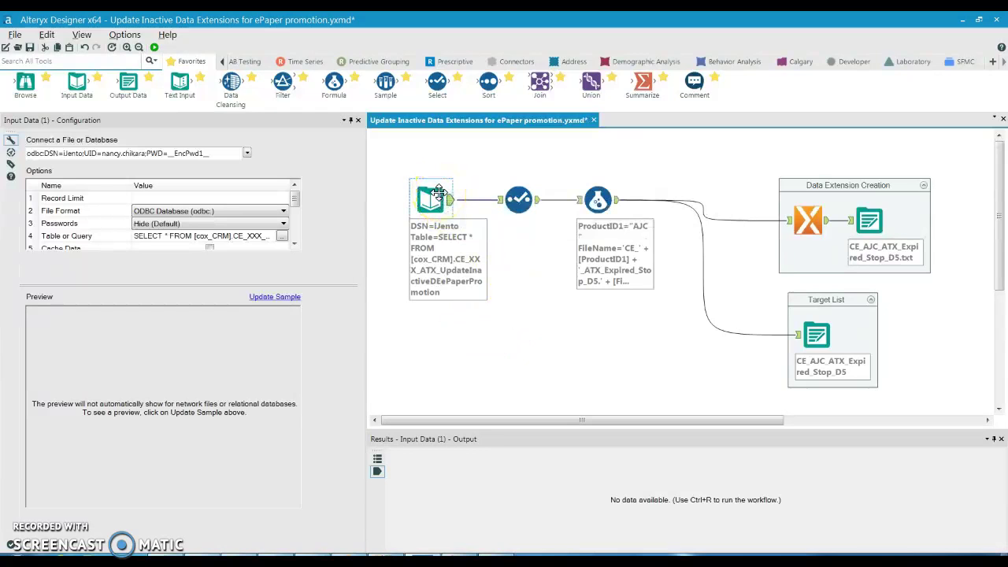
pyautogui.click(580, 370)
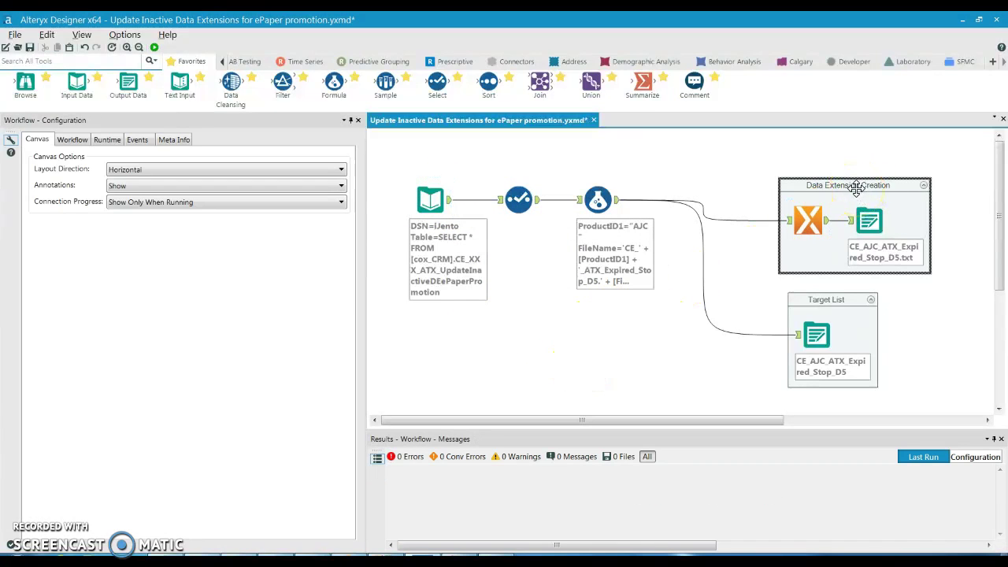
# Examine the Data Extension Creation container and the file settings of its CE_AJC_ATX_Expired_Stop_D5.txt output tool.
pyautogui.moveTo(856, 187); pyautogui.dragTo(853, 234)
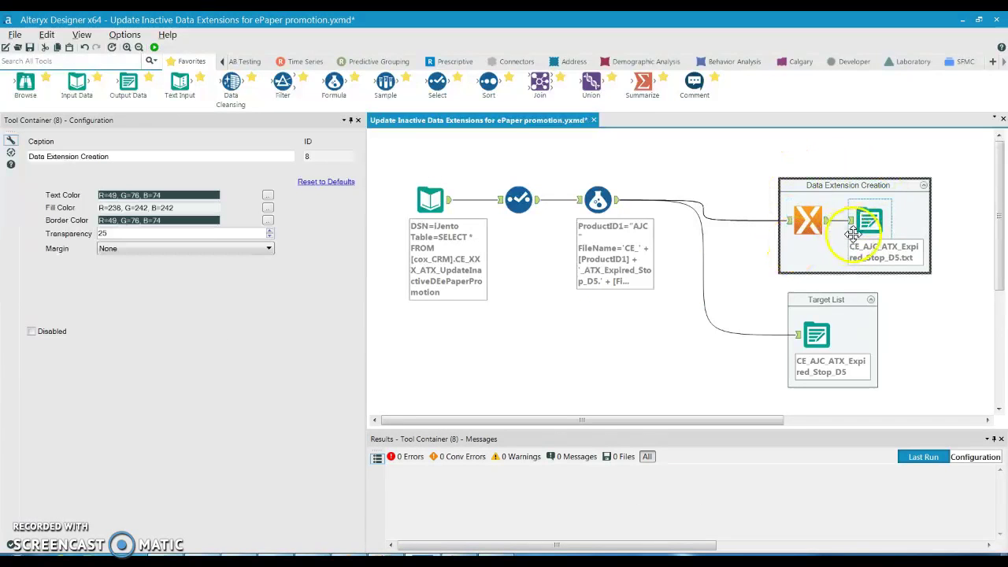
pyautogui.click(852, 234)
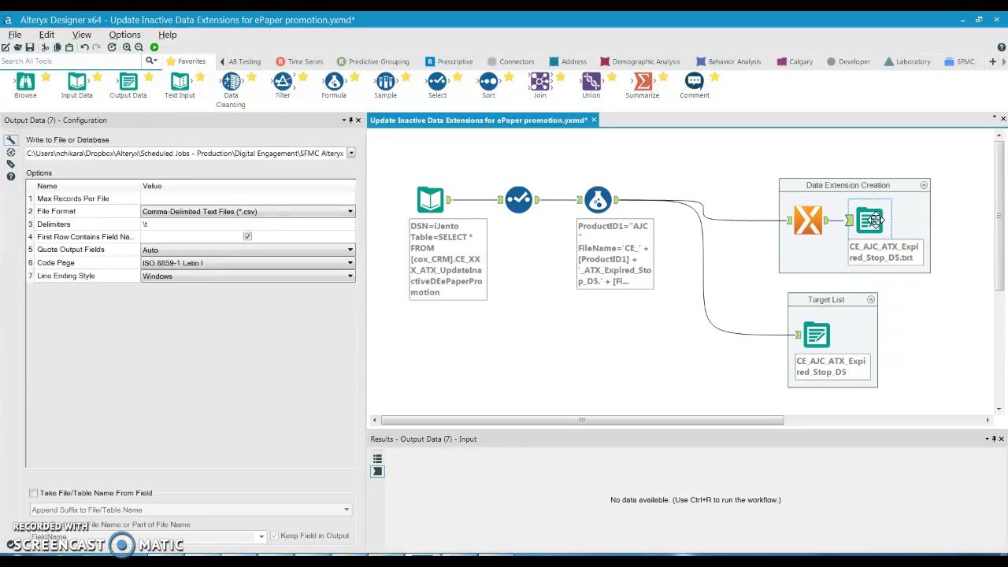
pyautogui.click(819, 337)
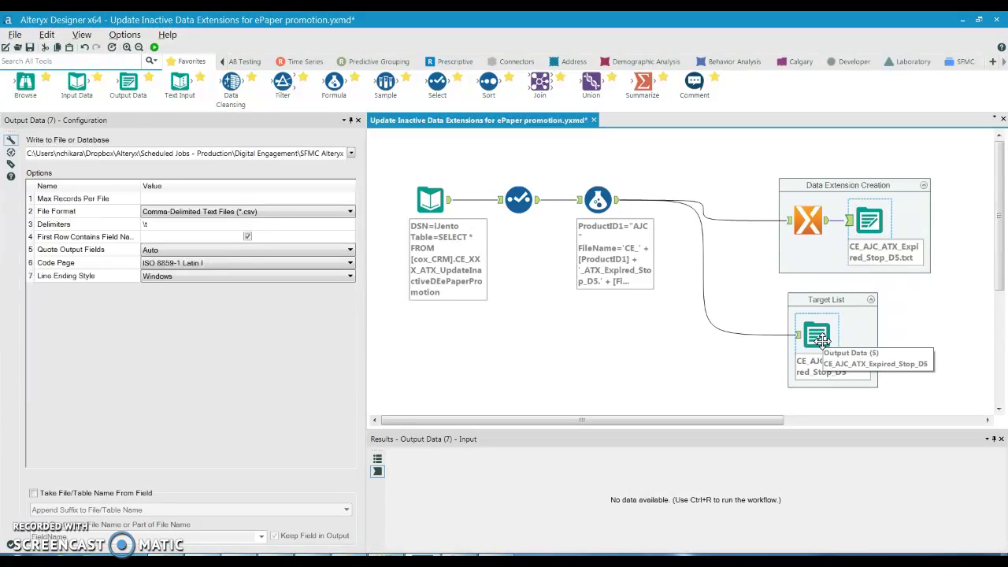
pyautogui.click(862, 222)
pyautogui.click(858, 240)
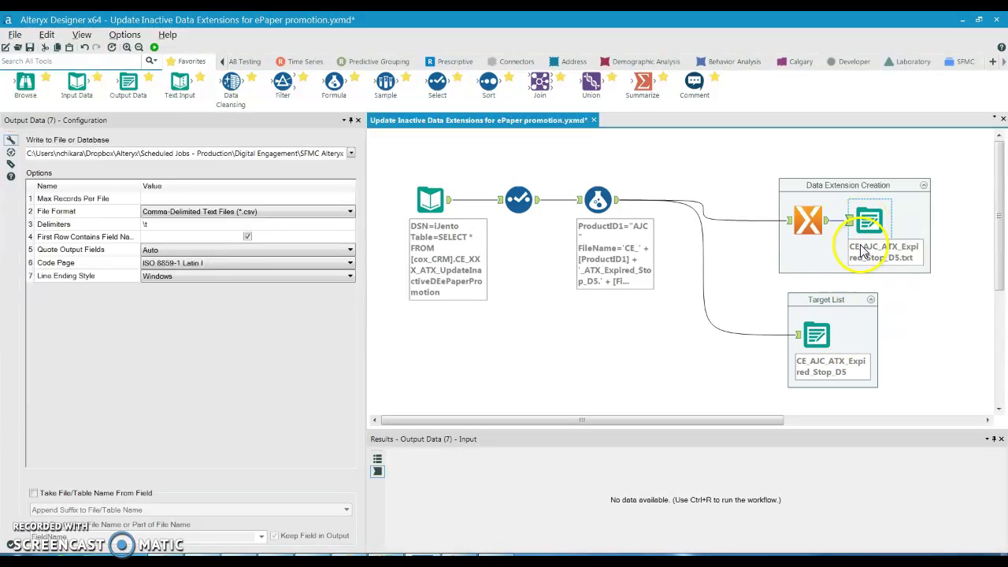
pyautogui.click(869, 203)
pyautogui.click(869, 186)
pyautogui.click(870, 215)
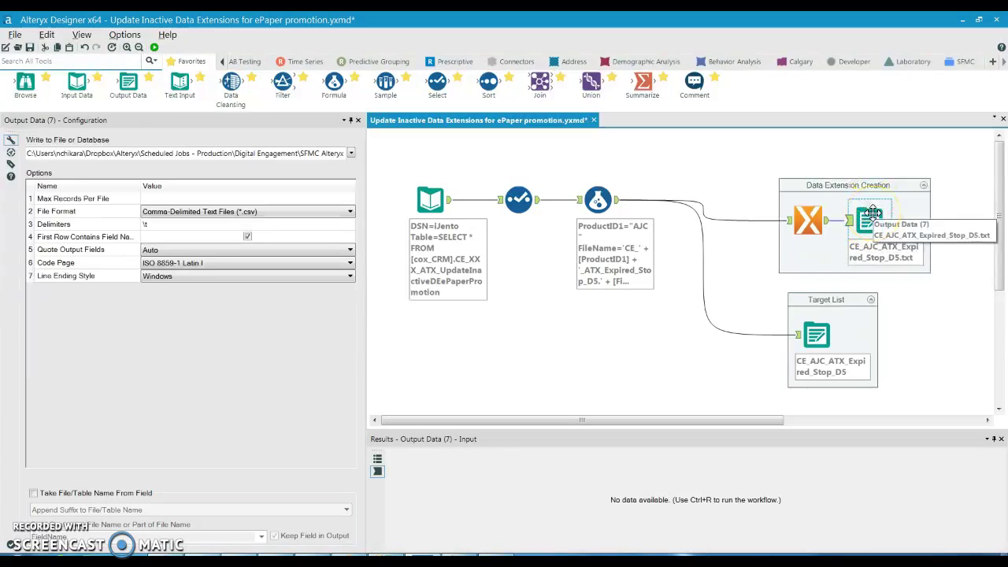
# Compare the container settings of Data Extension Creation and Target List.
pyautogui.click(872, 184)
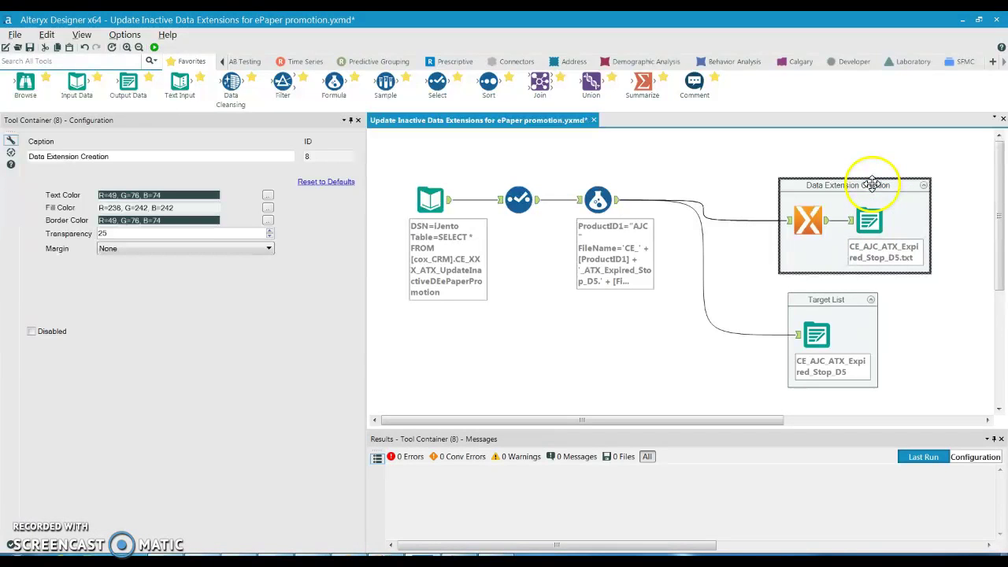
pyautogui.keyDown('ctrl'); pyautogui.click(831, 301); pyautogui.keyUp('ctrl')
pyautogui.click(815, 300)
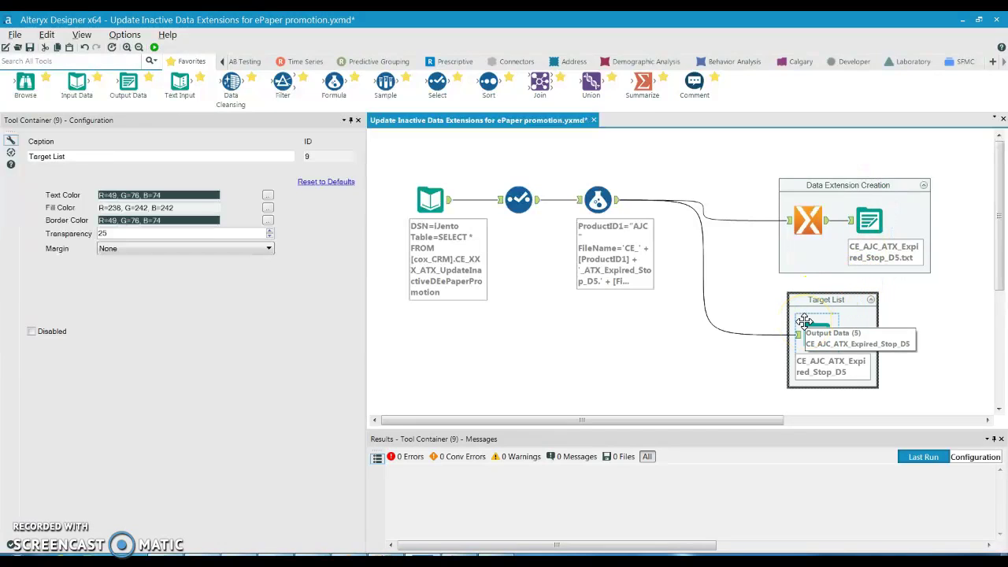
pyautogui.click(888, 249)
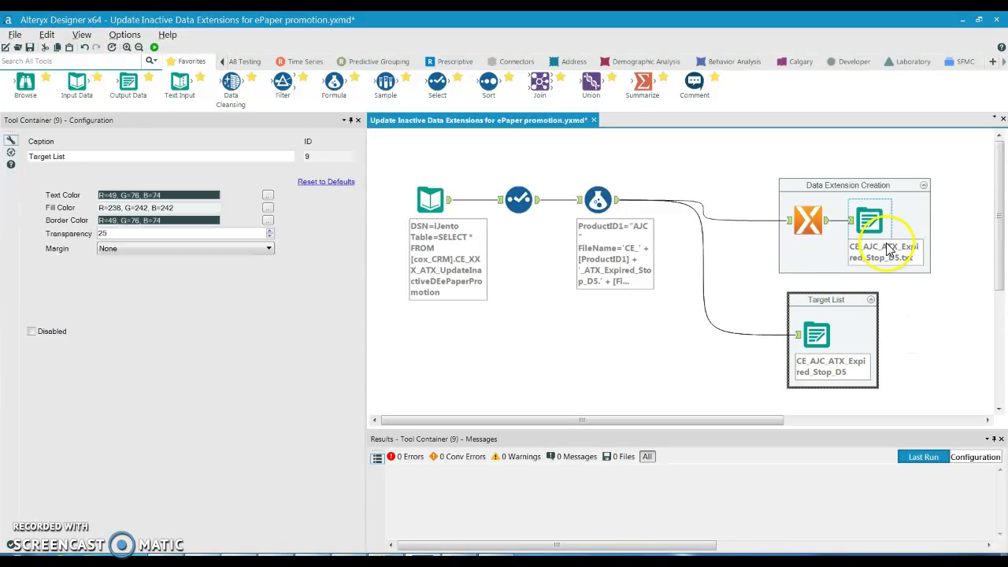
pyautogui.click(809, 184)
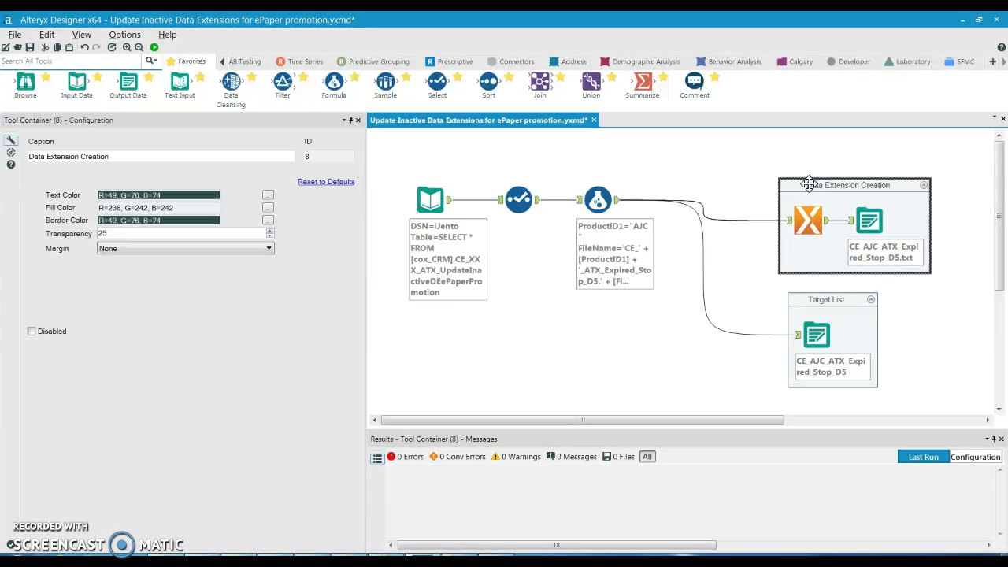
pyautogui.click(864, 211)
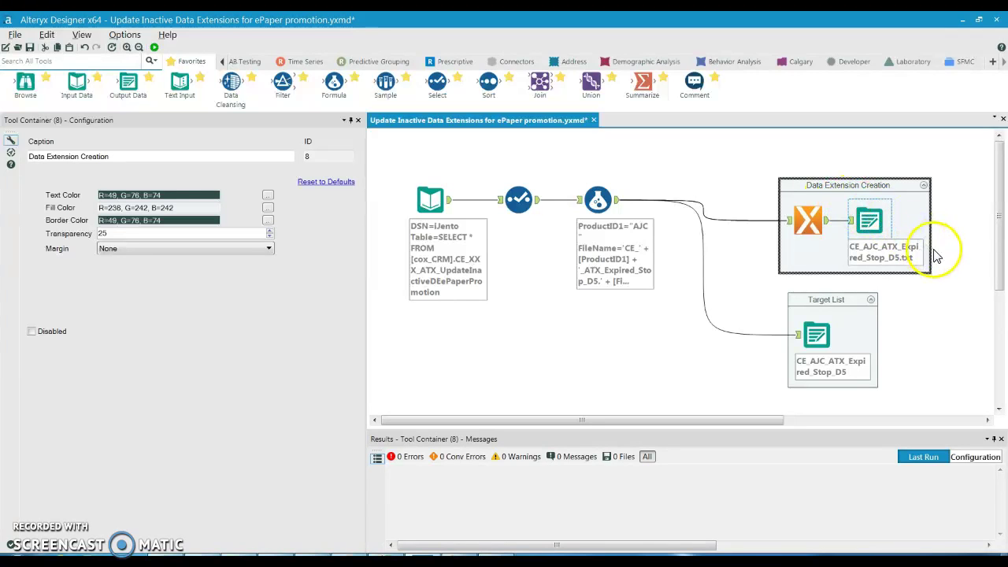
# Read the file format and filename requirements of the Create Data Extension tool, and select the output tool that follows it.
pyautogui.click(811, 217)
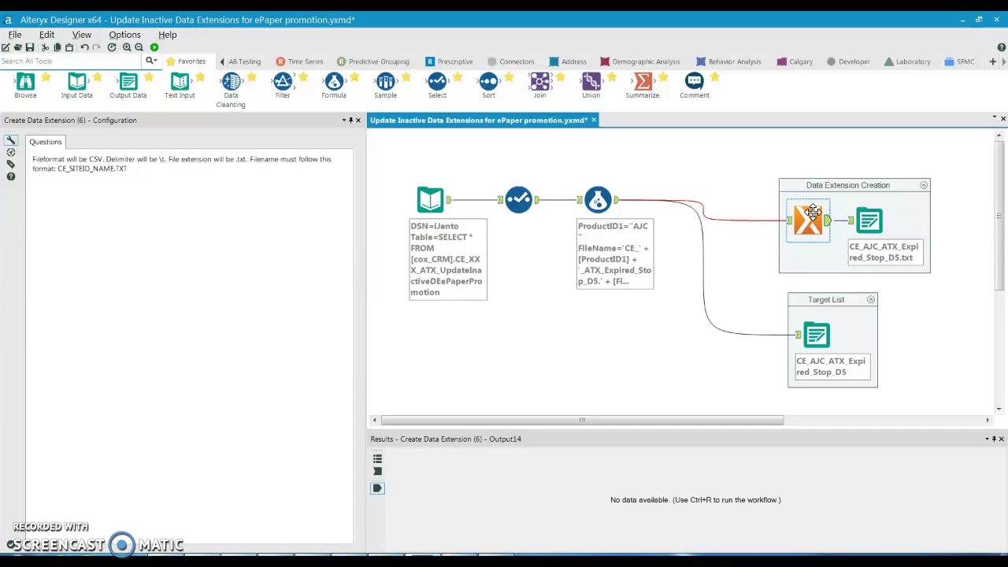
pyautogui.click(866, 220)
pyautogui.click(803, 222)
pyautogui.click(697, 352)
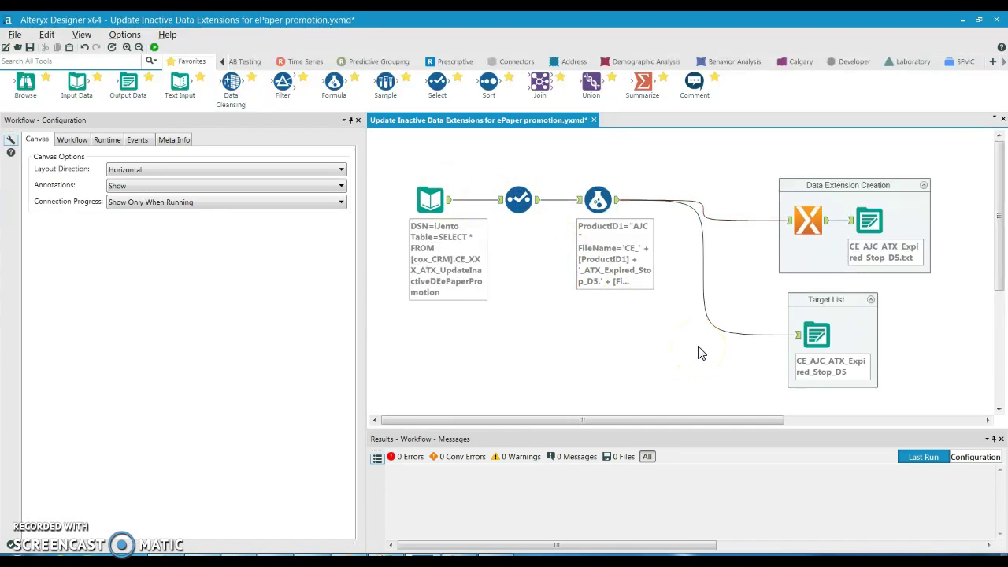
pyautogui.click(866, 223)
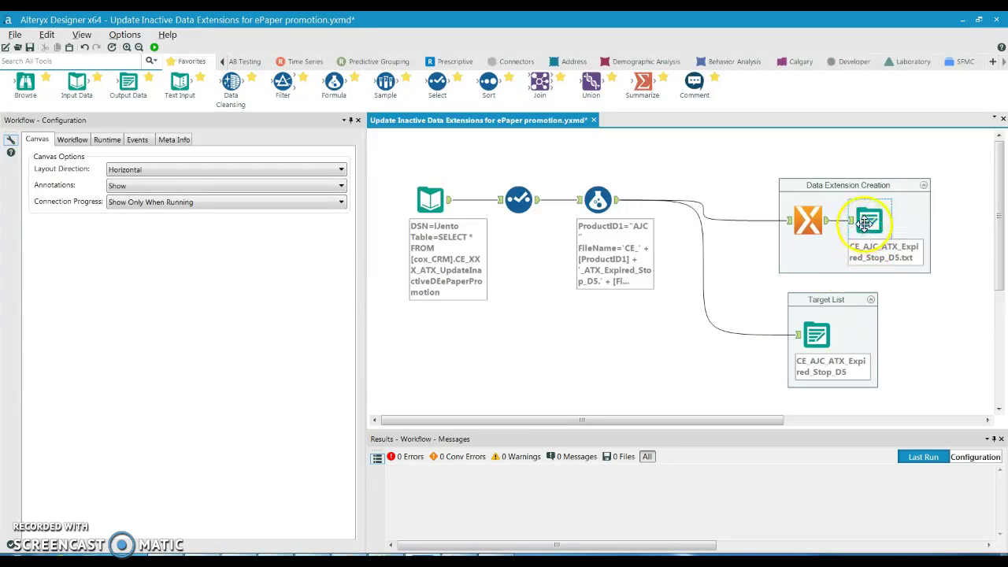
# Compare the file settings of the output tools inside the Data Extension Creation and Target List containers.
pyautogui.click(816, 335)
pyautogui.keyDown('ctrl'); pyautogui.click(868, 222); pyautogui.keyUp('ctrl')
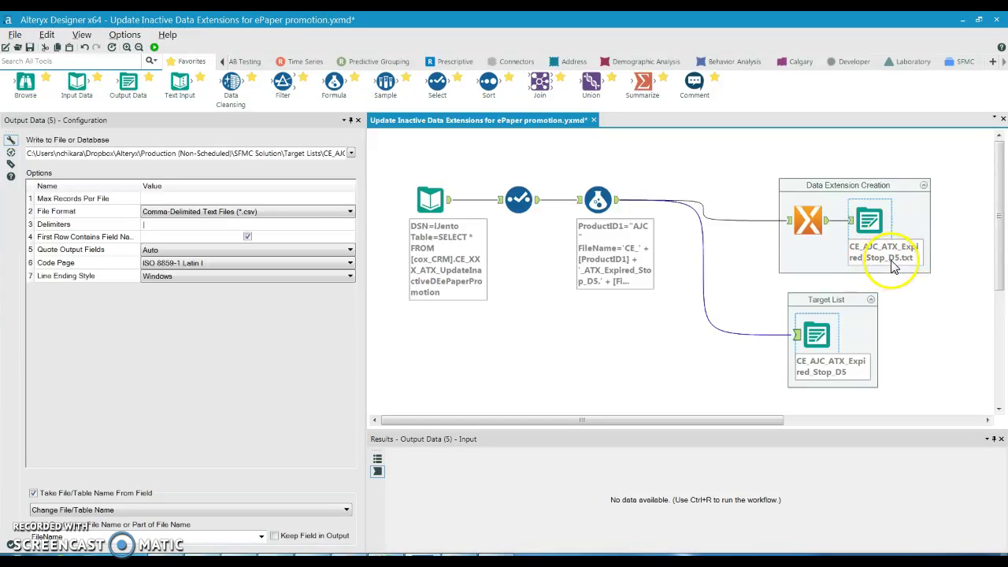
pyautogui.click(850, 383)
pyautogui.click(851, 382)
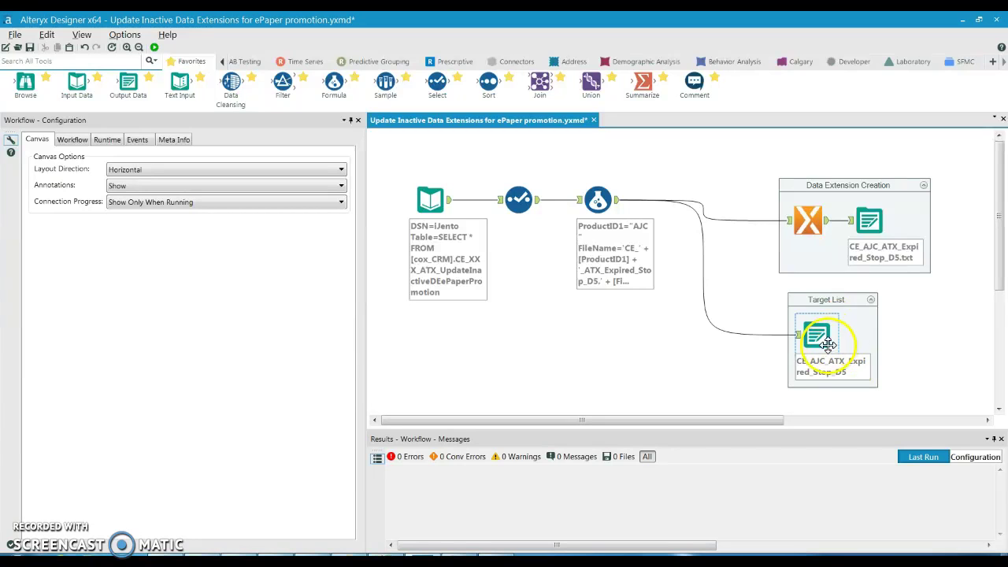
pyautogui.click(875, 222)
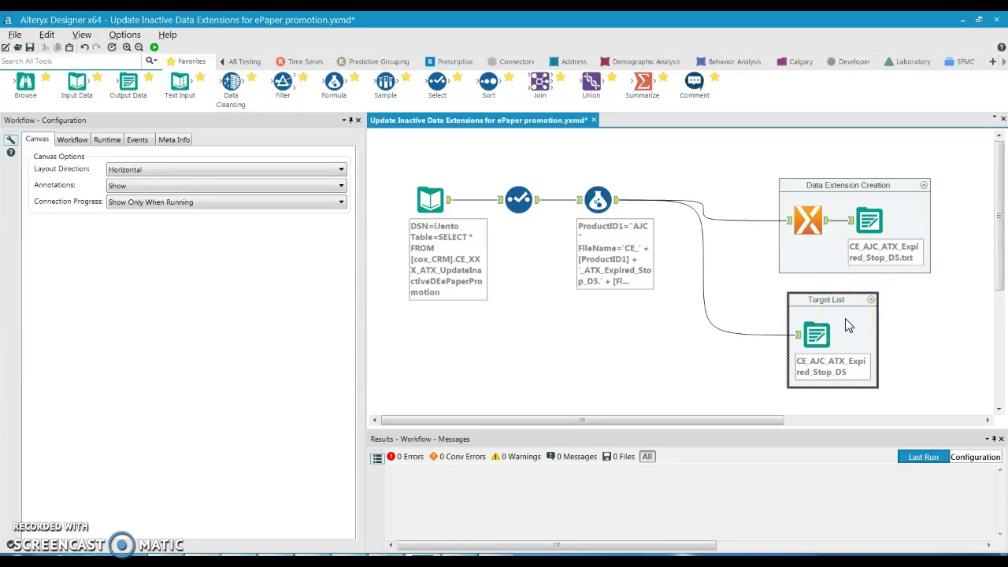
pyautogui.click(872, 223)
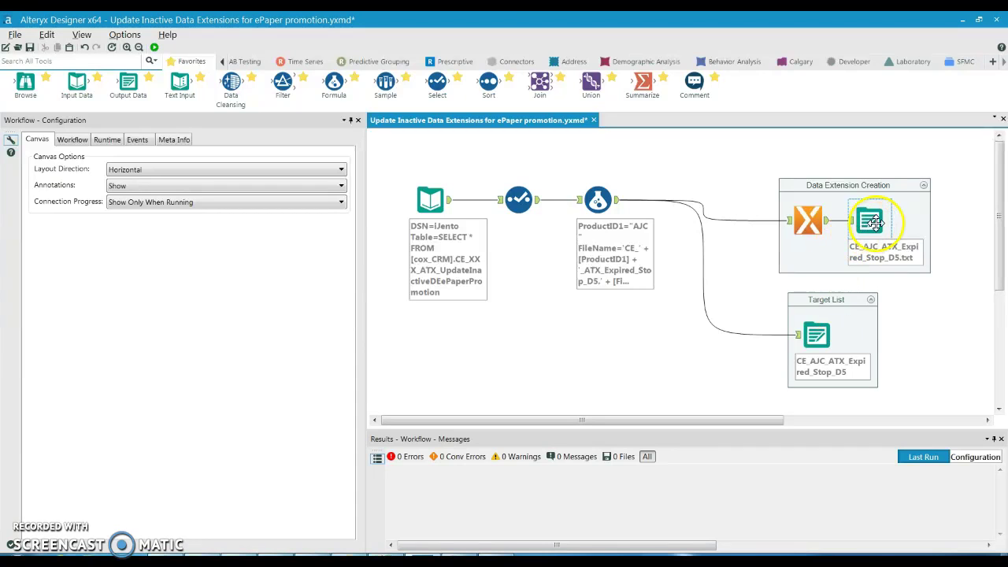
pyautogui.click(824, 331)
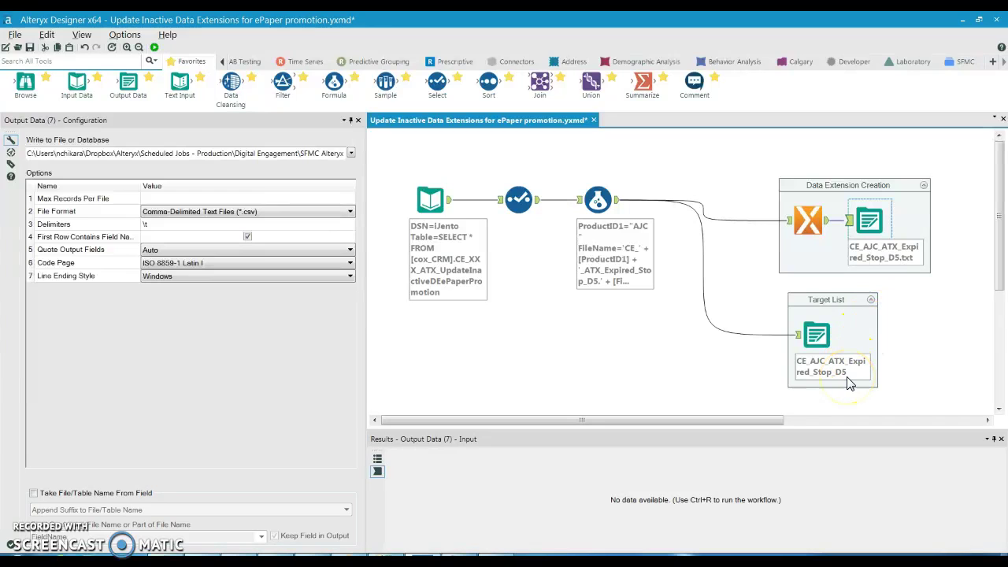
pyautogui.click(817, 335)
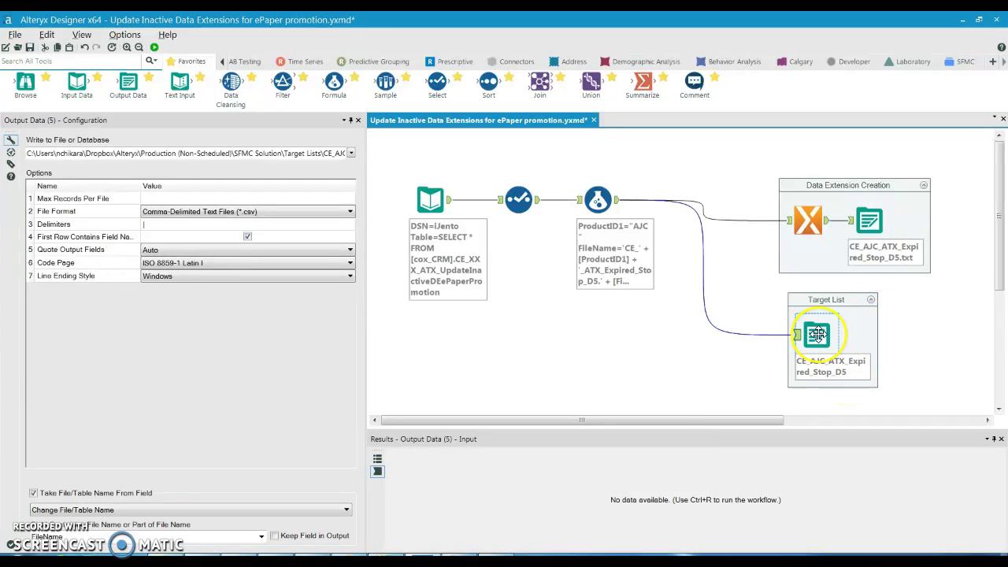
# Review the FileName expression in the Formula tool, highlighting its '.txt' ending, and deselect the tool.
pyautogui.click(599, 198)
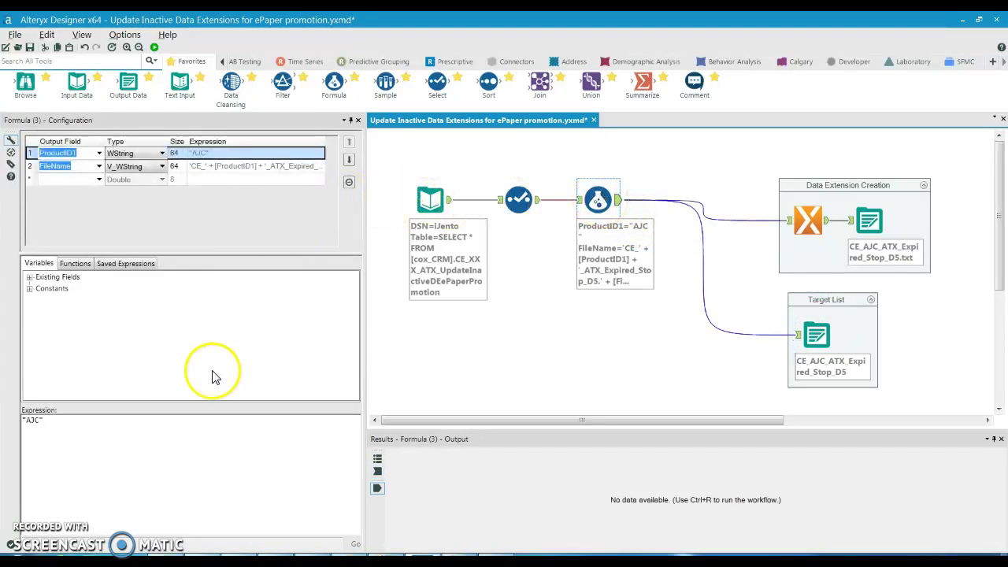
pyautogui.click(55, 166)
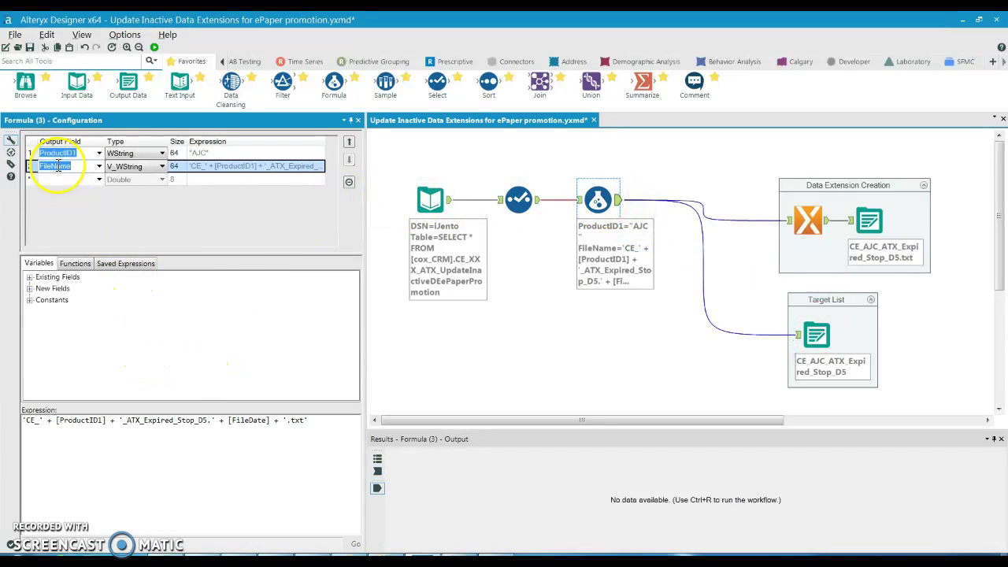
pyautogui.moveTo(308, 420); pyautogui.dragTo(282, 419)
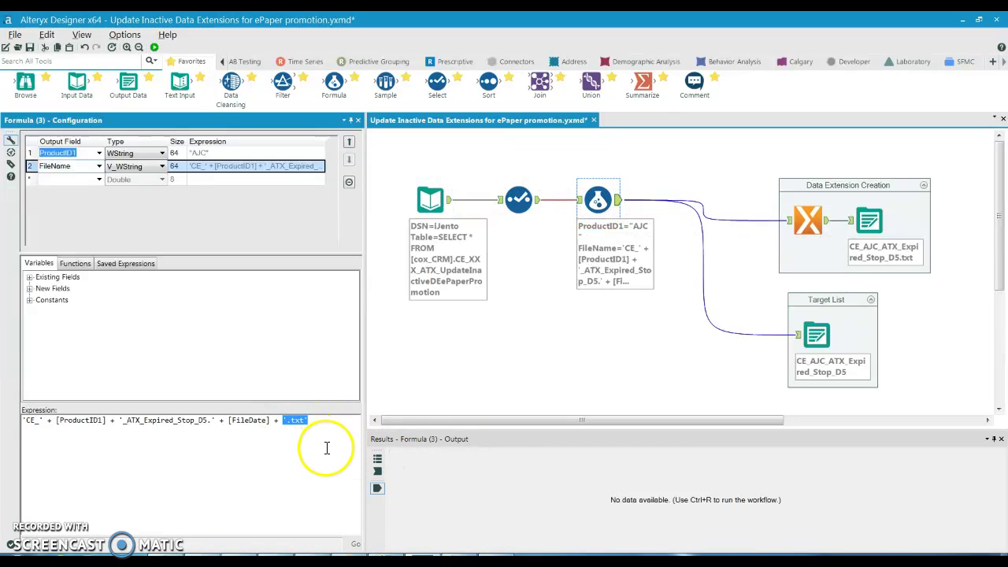
pyautogui.click(708, 372)
# Examine the Target List output tool's delimiter, its Change File/Table Name option and its FileName source field.
pyautogui.click(849, 189)
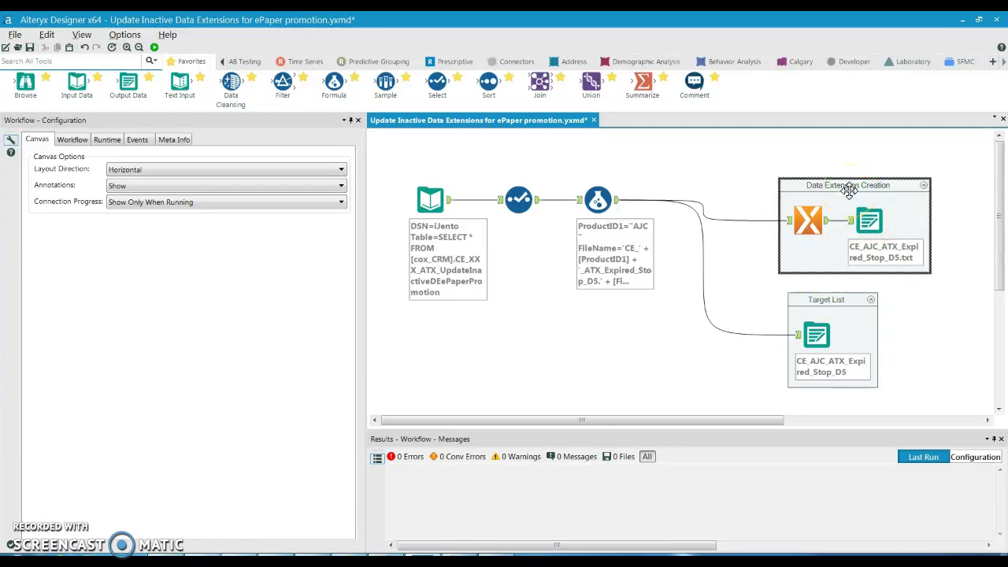
pyautogui.click(816, 336)
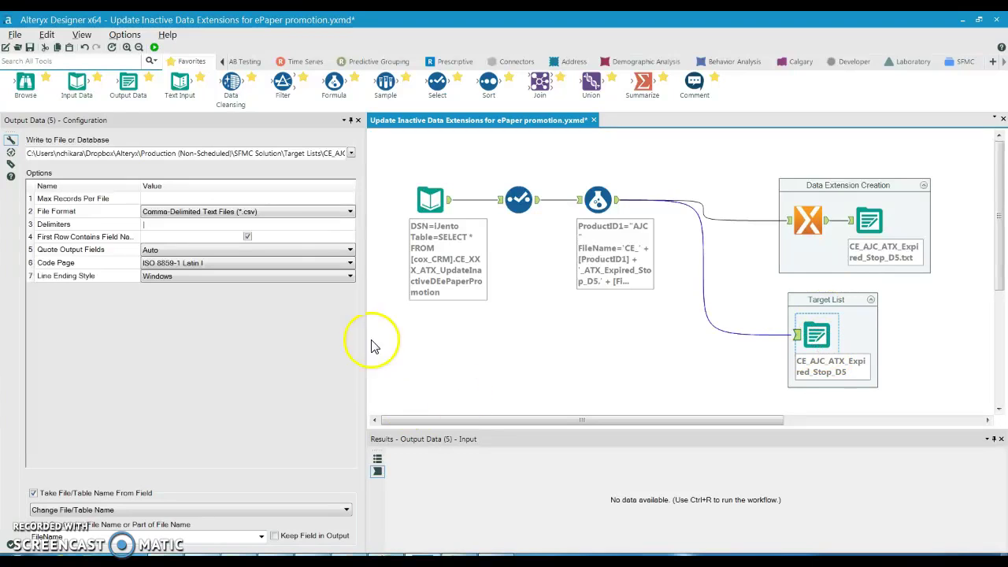
pyautogui.click(172, 226)
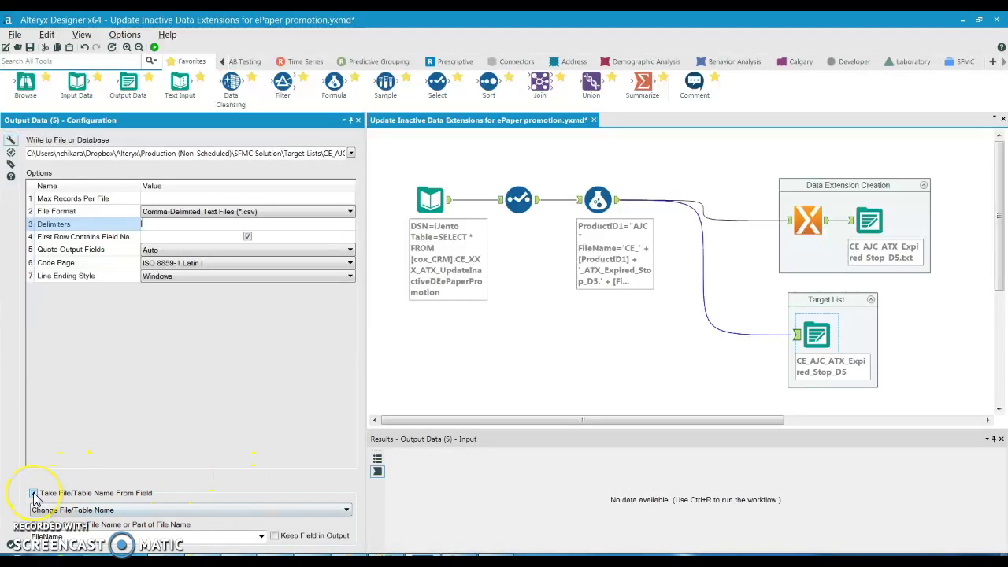
pyautogui.click(91, 511)
pyautogui.click(64, 547)
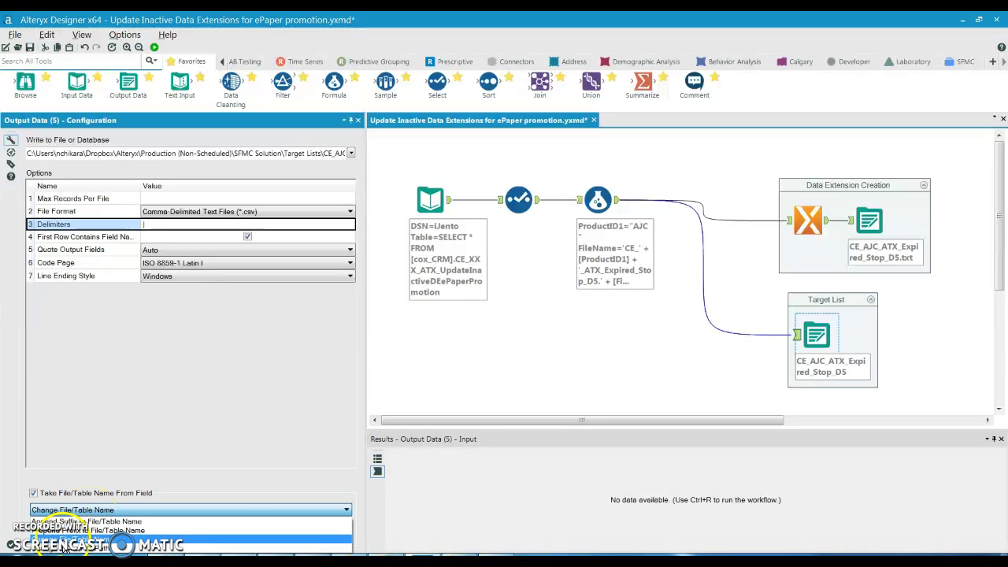
pyautogui.click(179, 538)
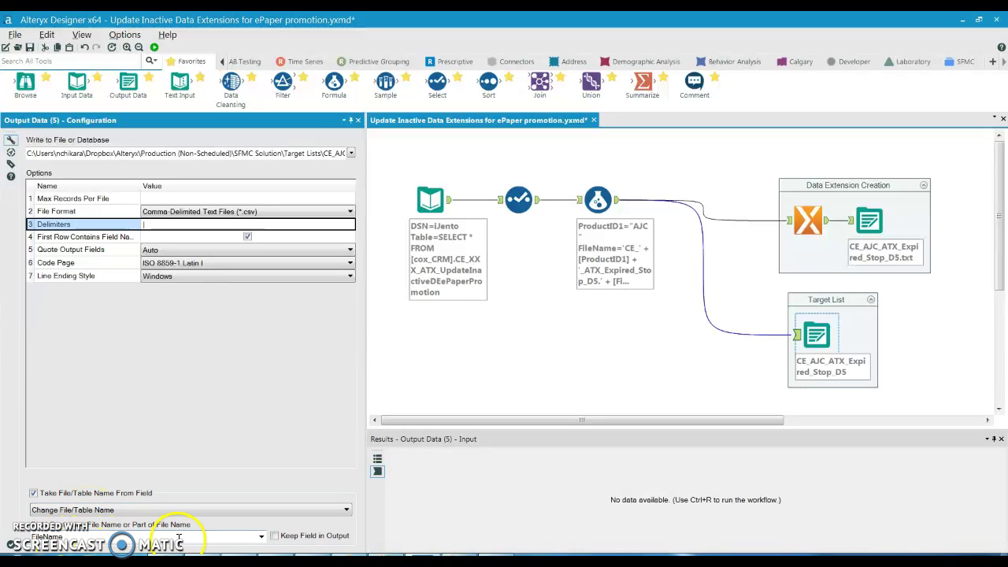
pyautogui.click(261, 536)
pyautogui.click(264, 539)
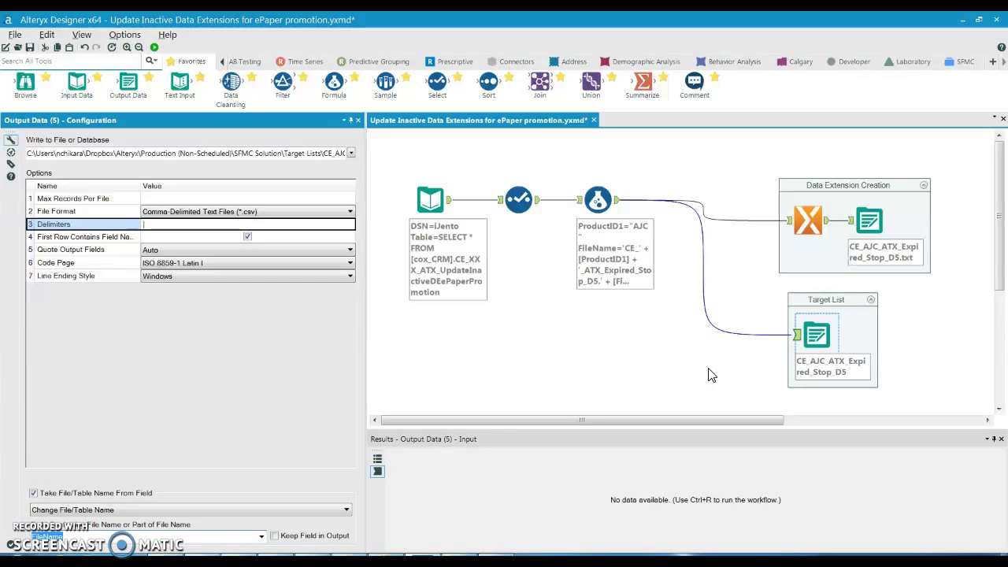
# Recheck the Data Extension Creation container, the output tool inside it, and the Target List container.
pyautogui.click(866, 184)
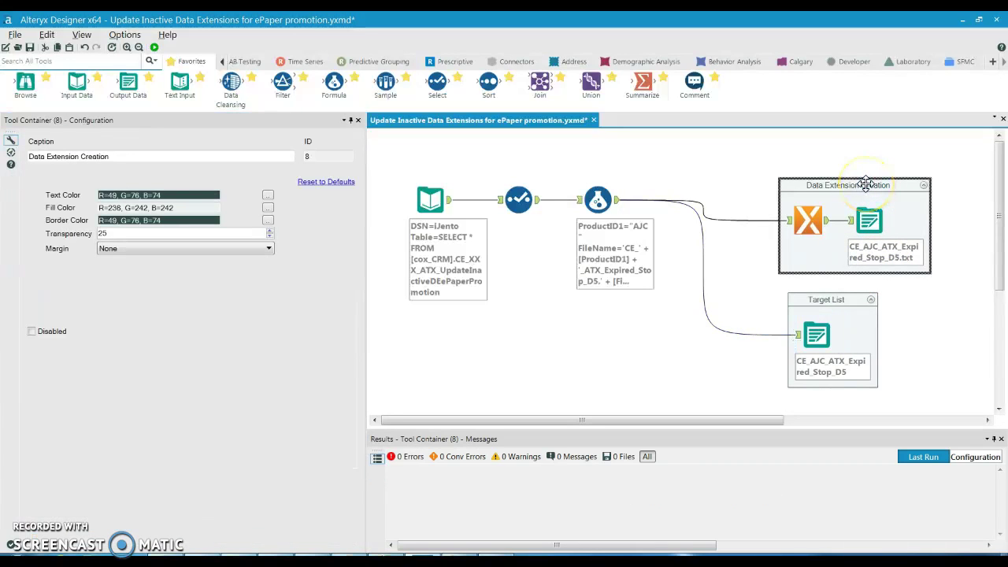
pyautogui.click(866, 220)
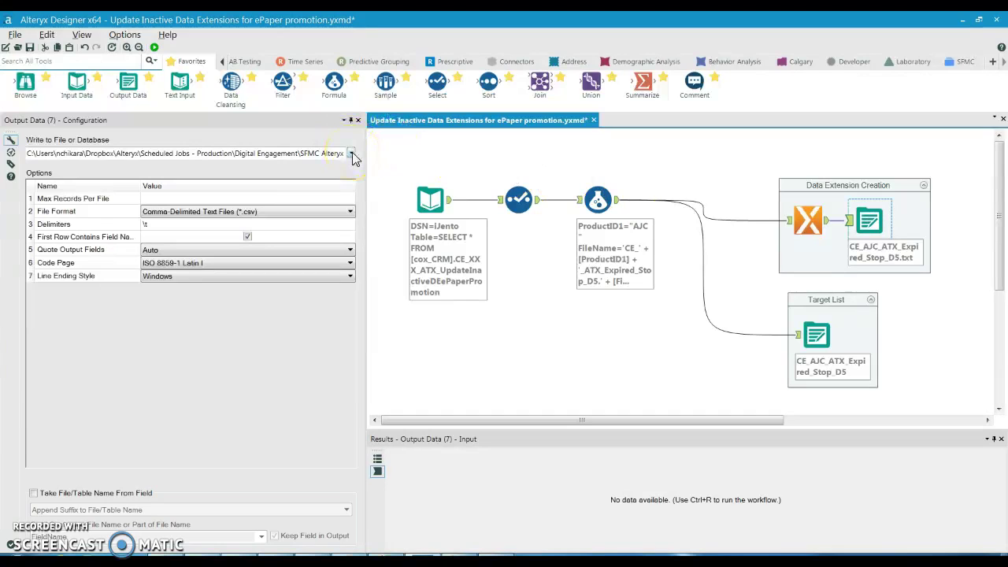
pyautogui.click(830, 304)
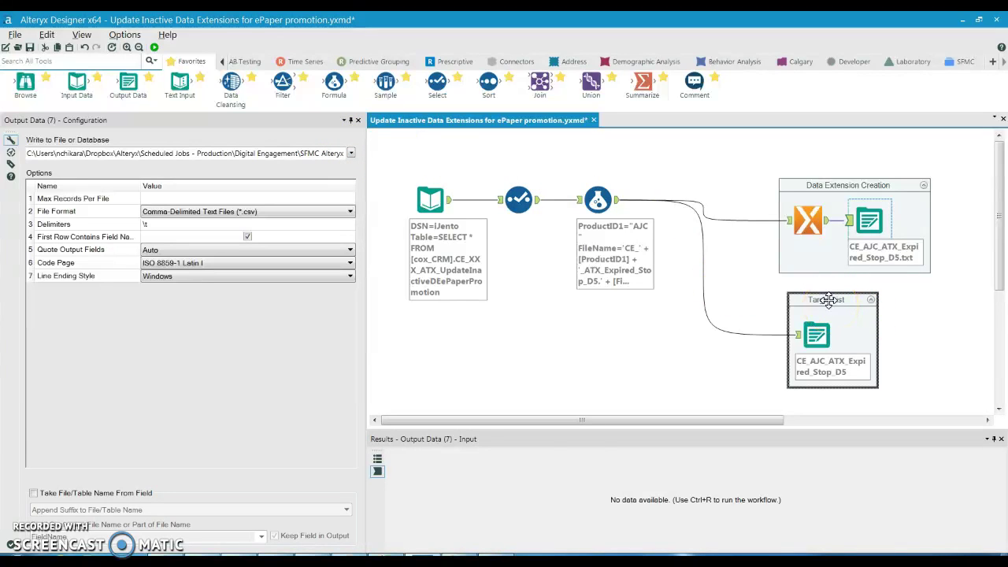
pyautogui.click(828, 300)
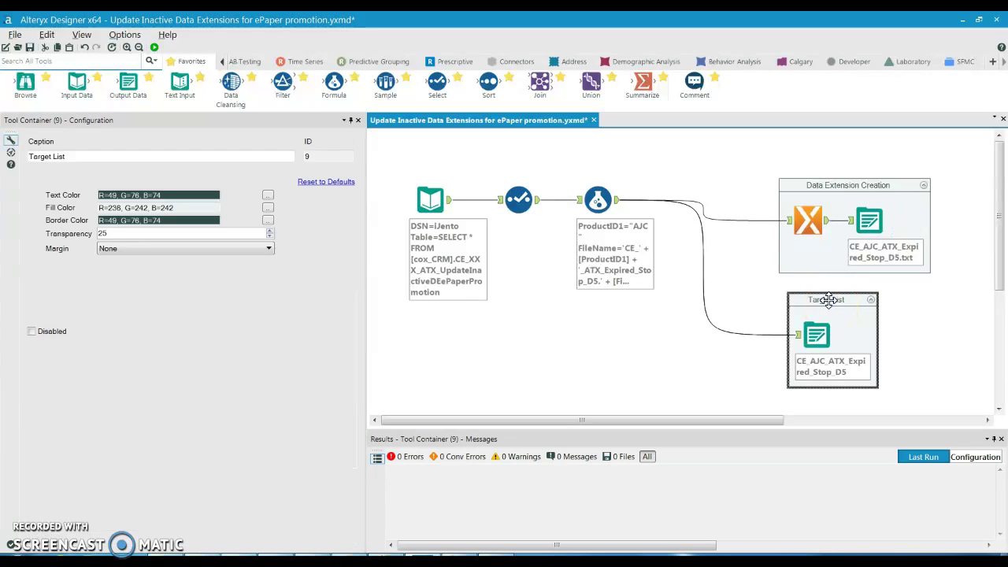
# Browse to the DataExtensions folder in SFMC Solution as the Data Extension Creation output's save location, and cancel without saving.
pyautogui.click(873, 225)
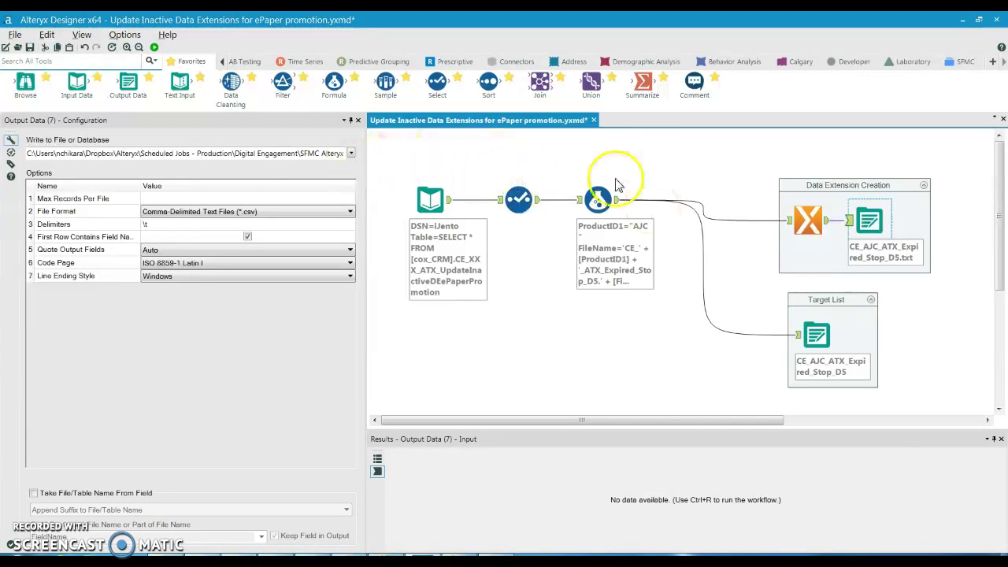
pyautogui.click(351, 153)
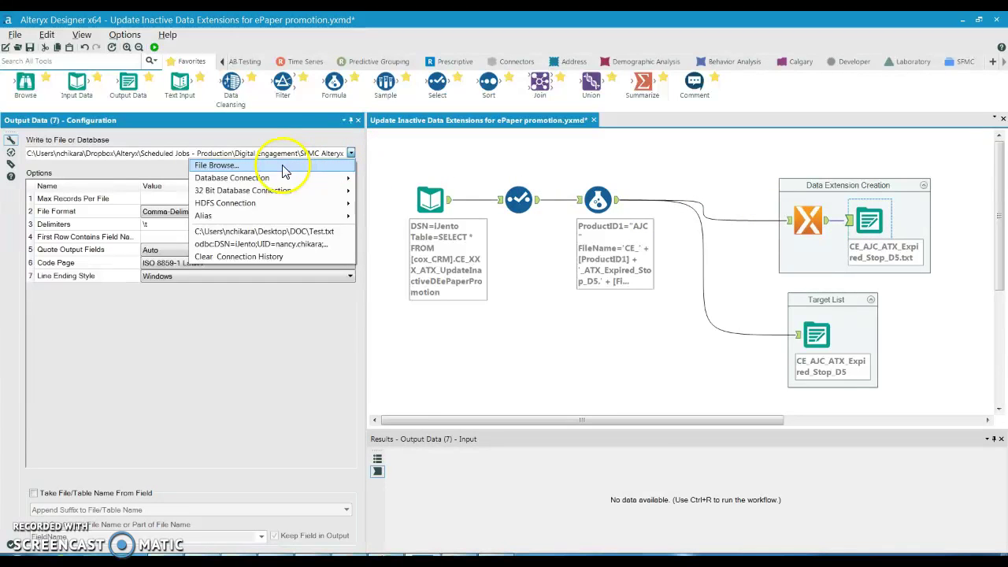
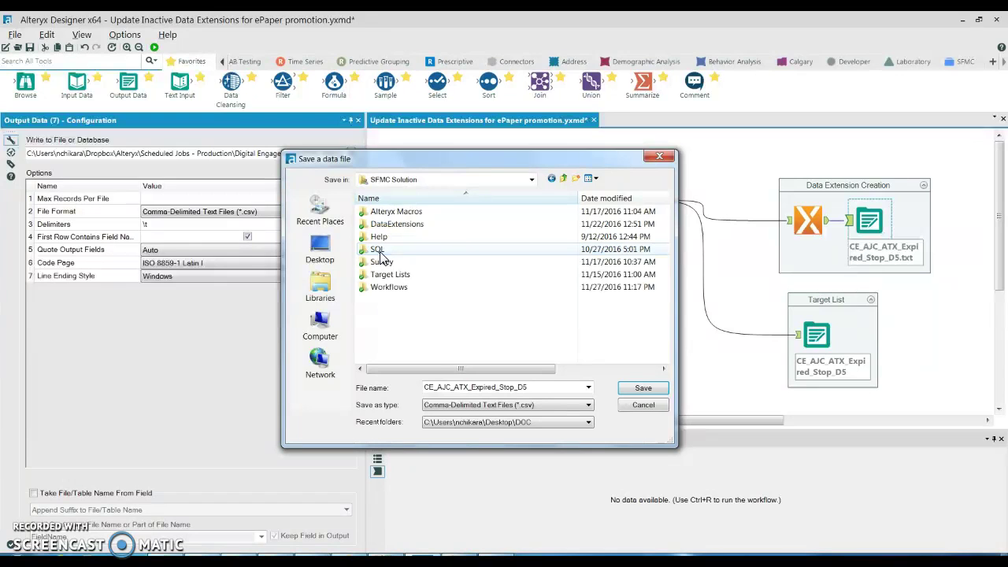
pyautogui.doubleClick(396, 289)
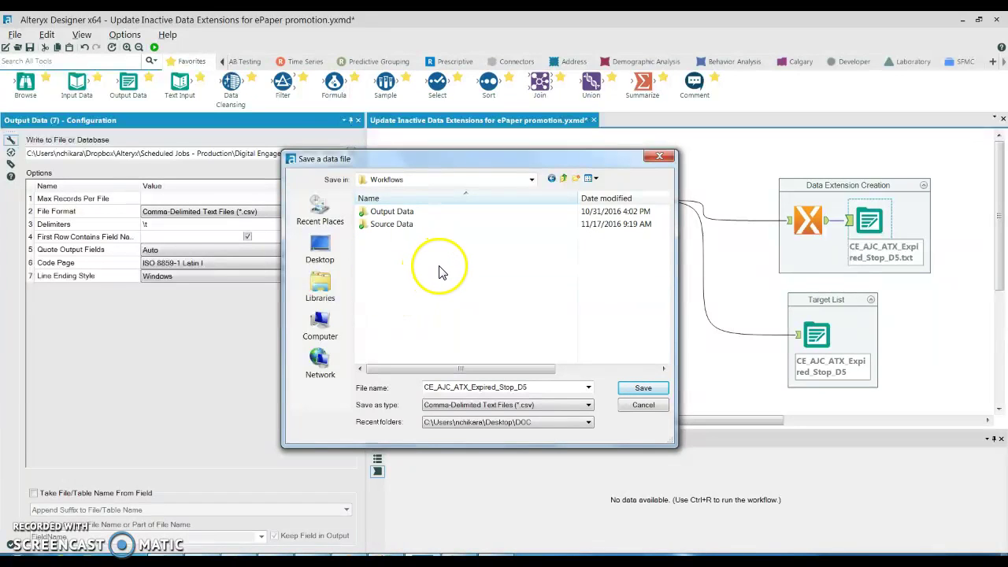
pyautogui.click(564, 180)
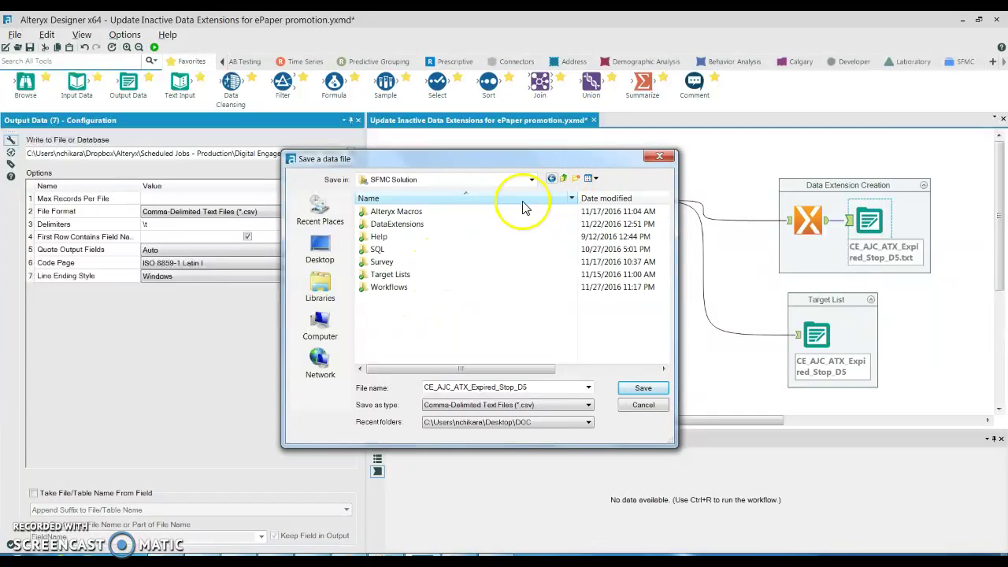
pyautogui.doubleClick(410, 226)
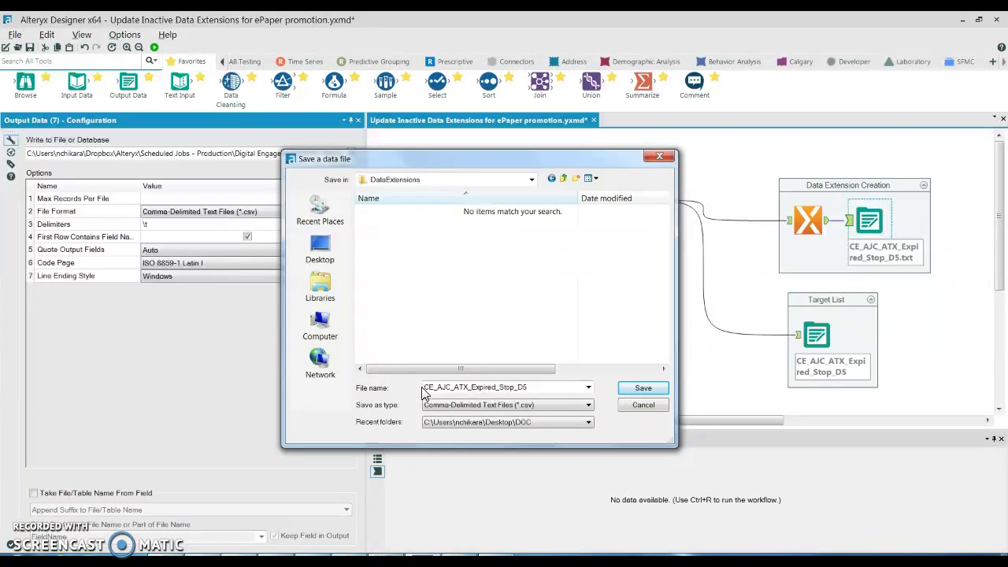
pyautogui.click(643, 404)
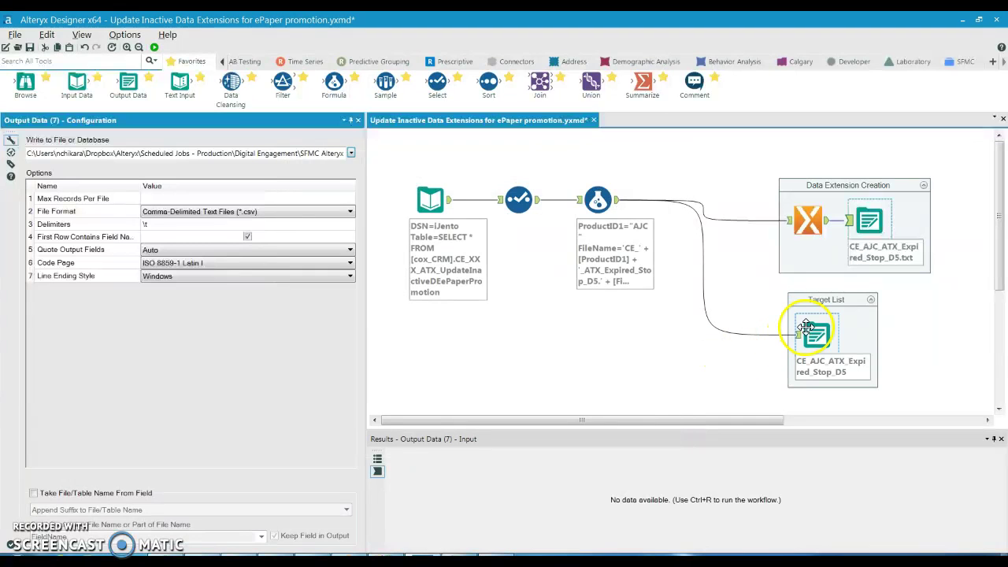
# Browse to the Target Lists folder in SFMC Solution as the Target List output's save location, cancel without saving, and deselect the tool.
pyautogui.click(814, 332)
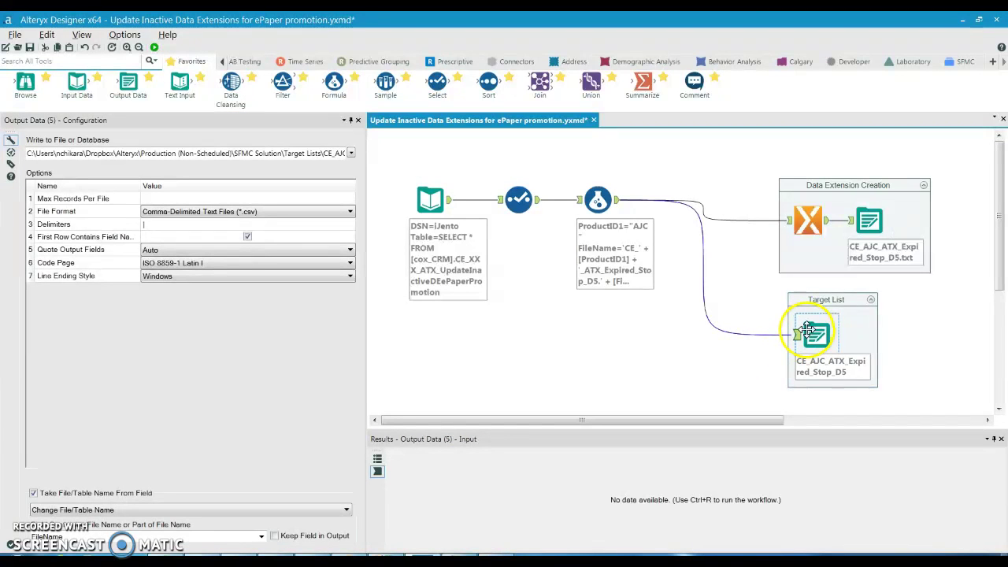
pyautogui.click(351, 153)
pyautogui.click(285, 165)
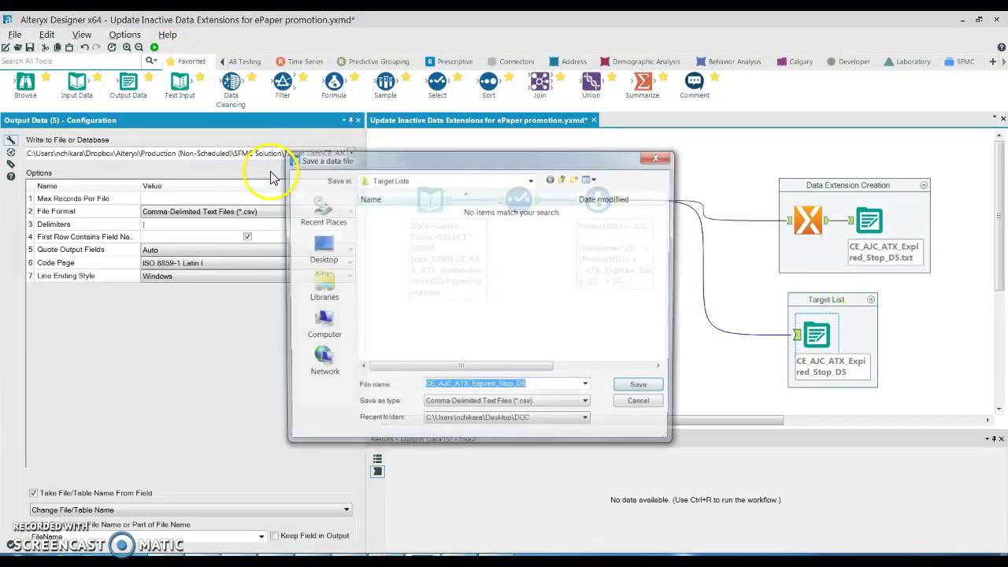
pyautogui.click(566, 178)
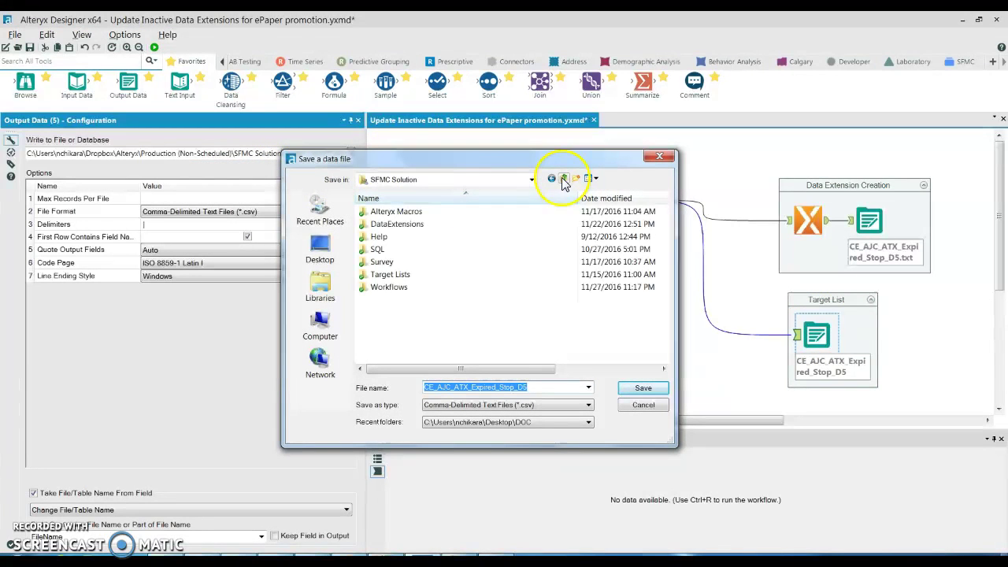
pyautogui.click(564, 180)
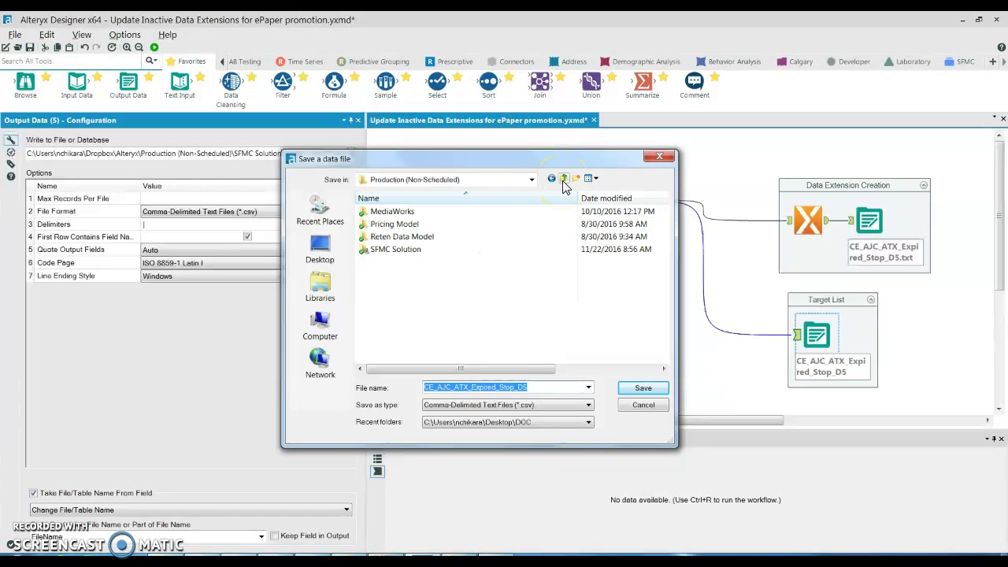
pyautogui.click(563, 179)
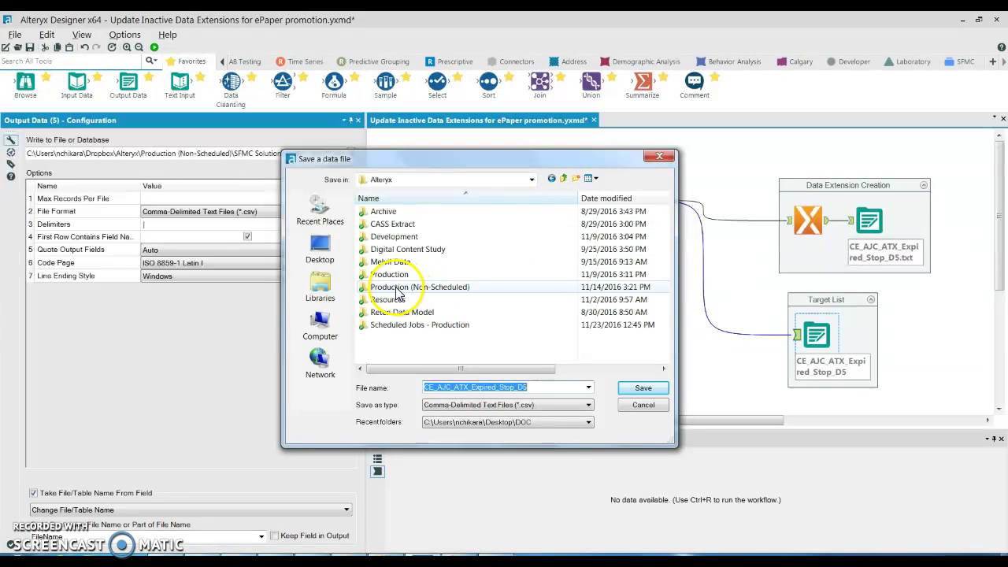
pyautogui.doubleClick(435, 288)
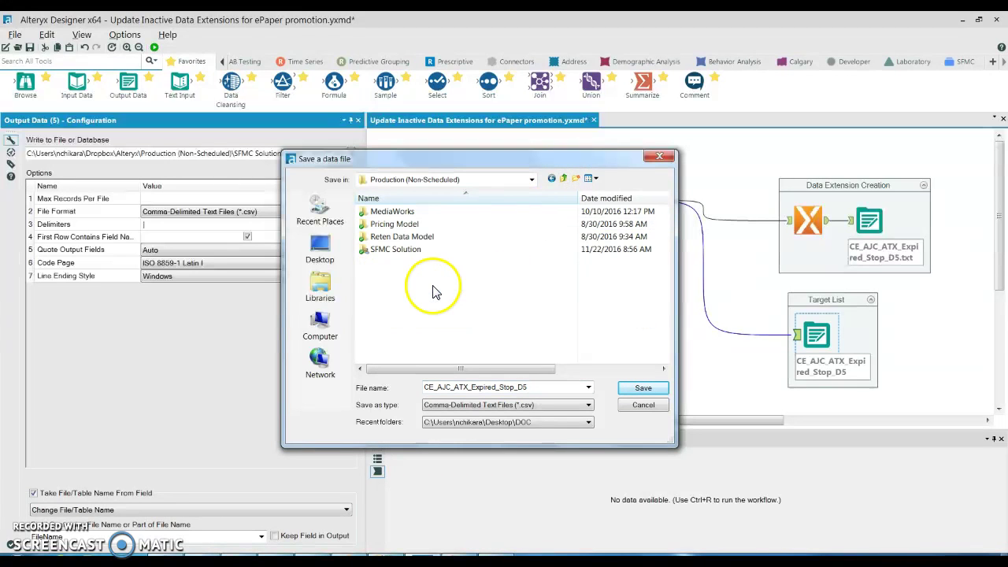
pyautogui.doubleClick(381, 250)
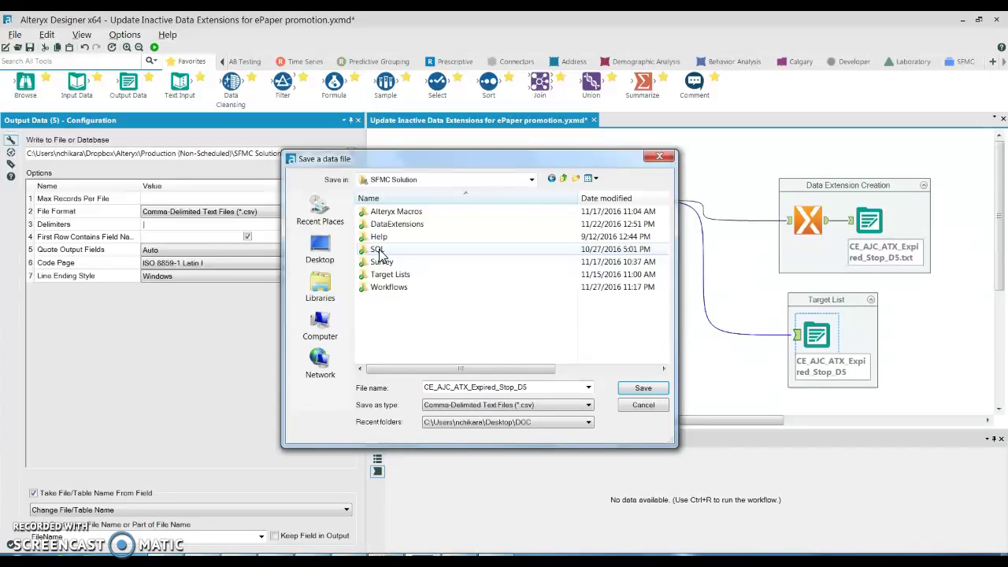
pyautogui.doubleClick(420, 277)
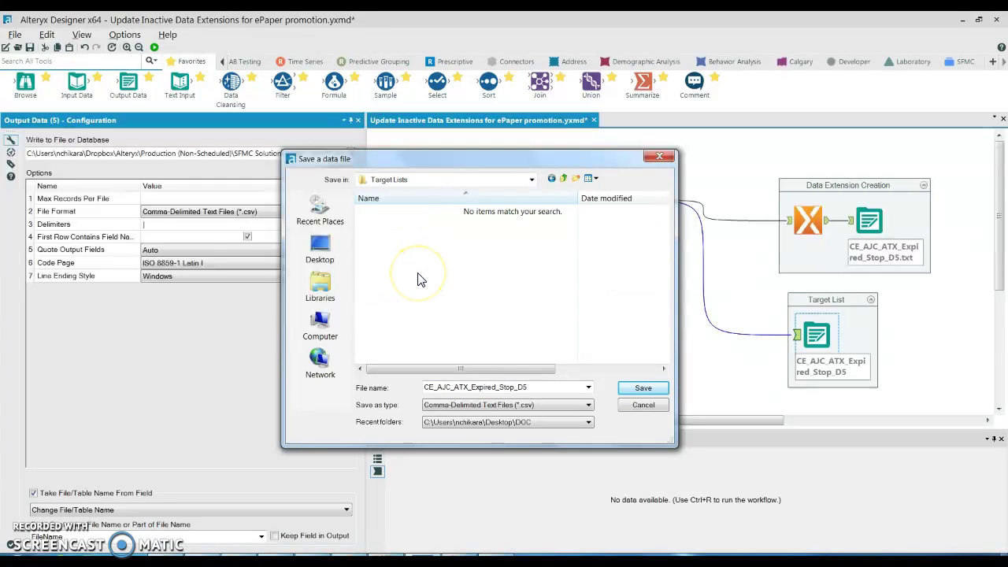
pyautogui.doubleClick(520, 386)
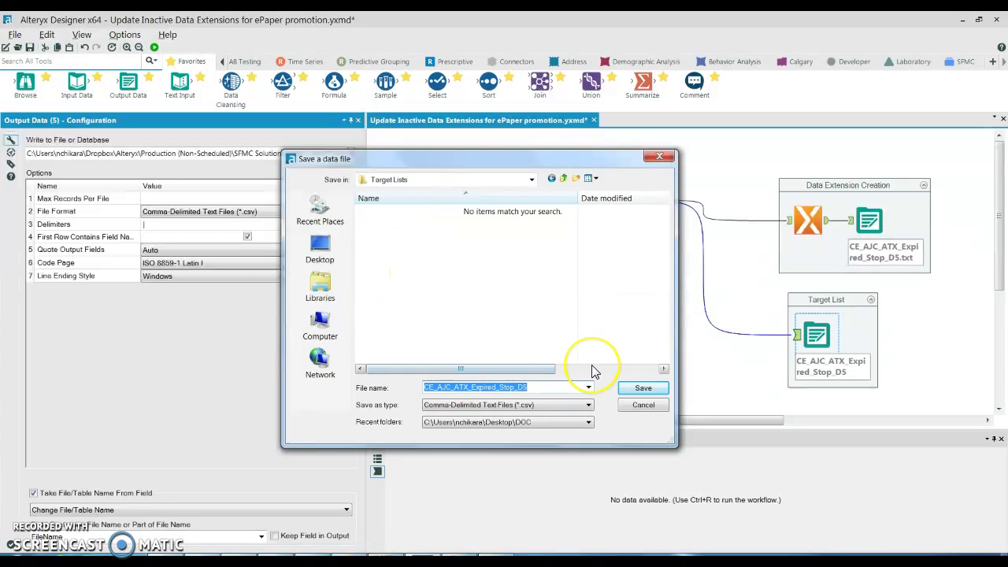
pyautogui.click(639, 409)
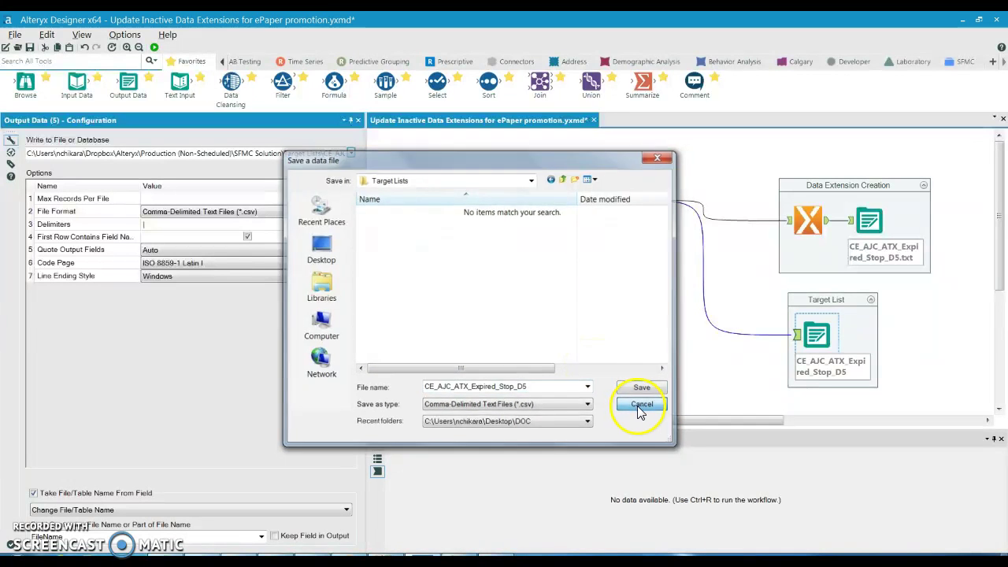
pyautogui.click(674, 384)
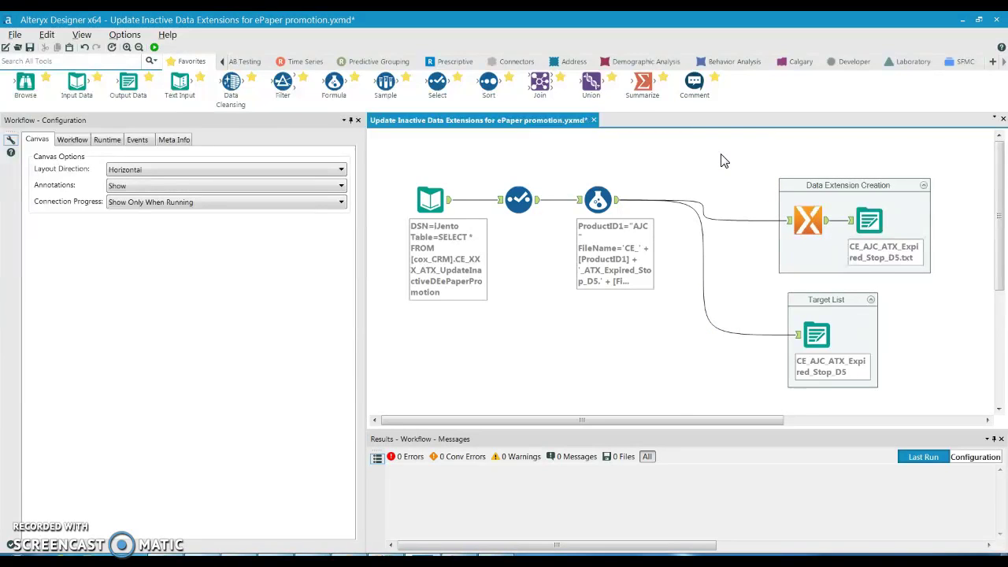
# Widen the workflow canvas, run the workflow and dismiss the completion notice.
pyautogui.moveTo(364, 189); pyautogui.dragTo(220, 192)
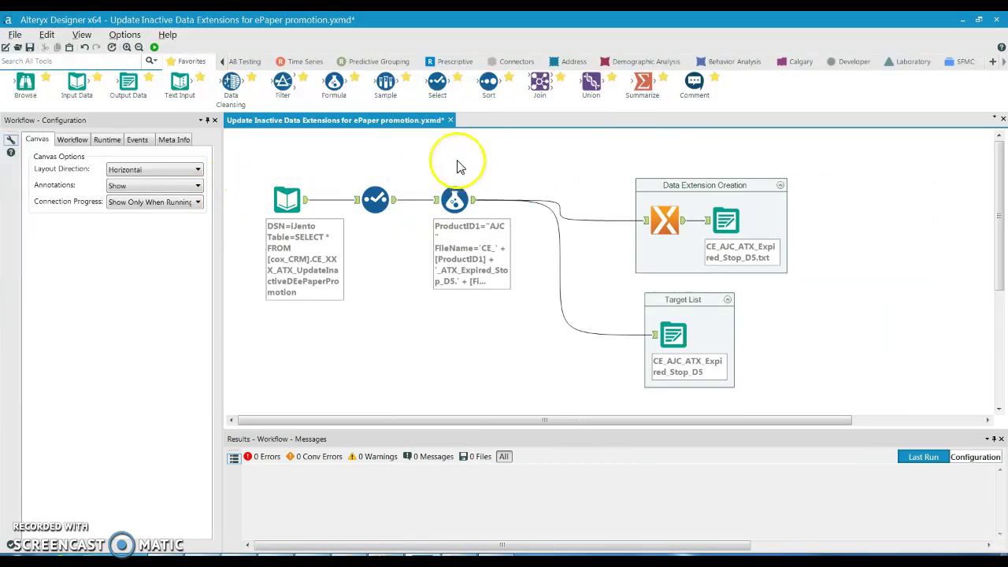
pyautogui.click(155, 49)
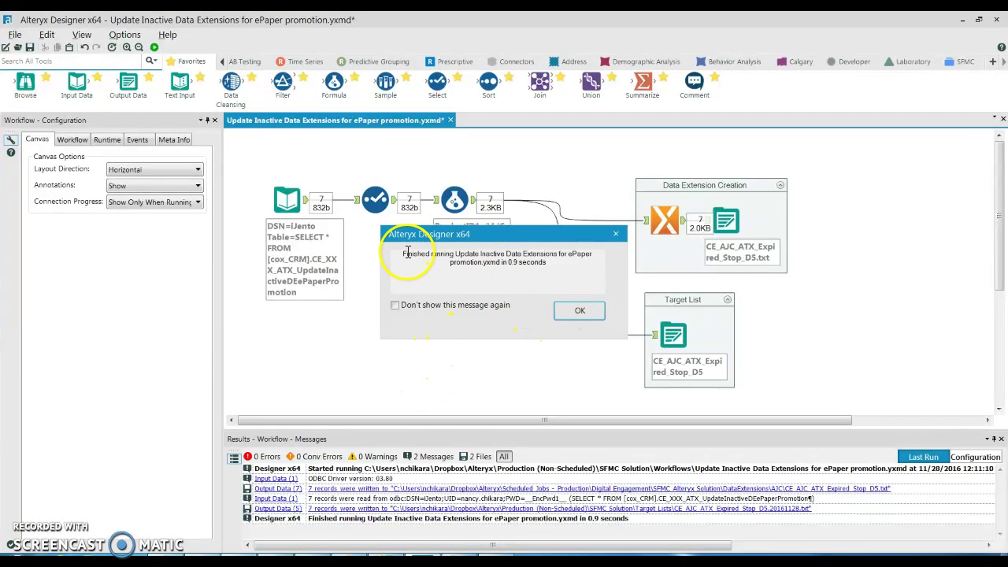
pyautogui.moveTo(403, 253); pyautogui.dragTo(560, 253)
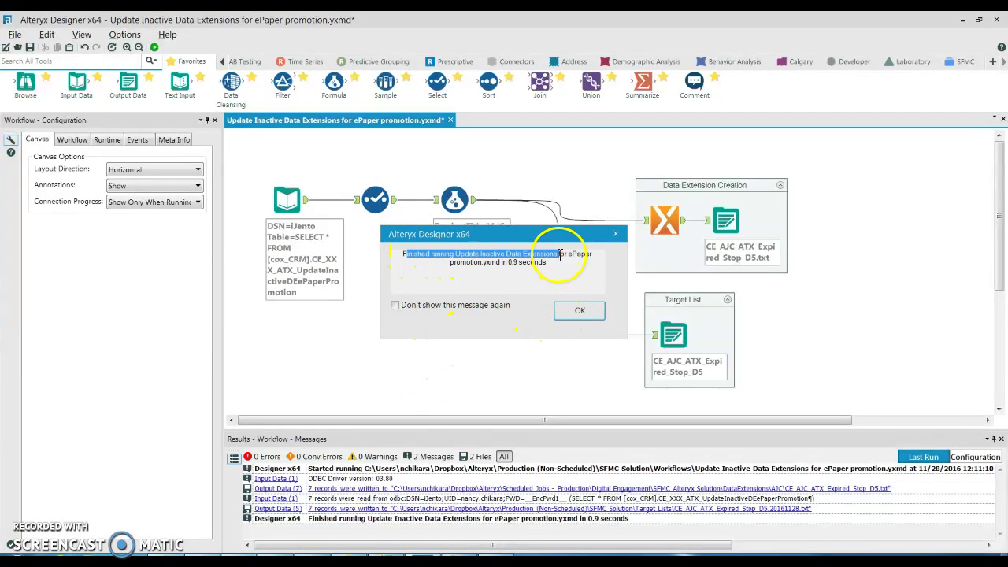
pyautogui.click(580, 315)
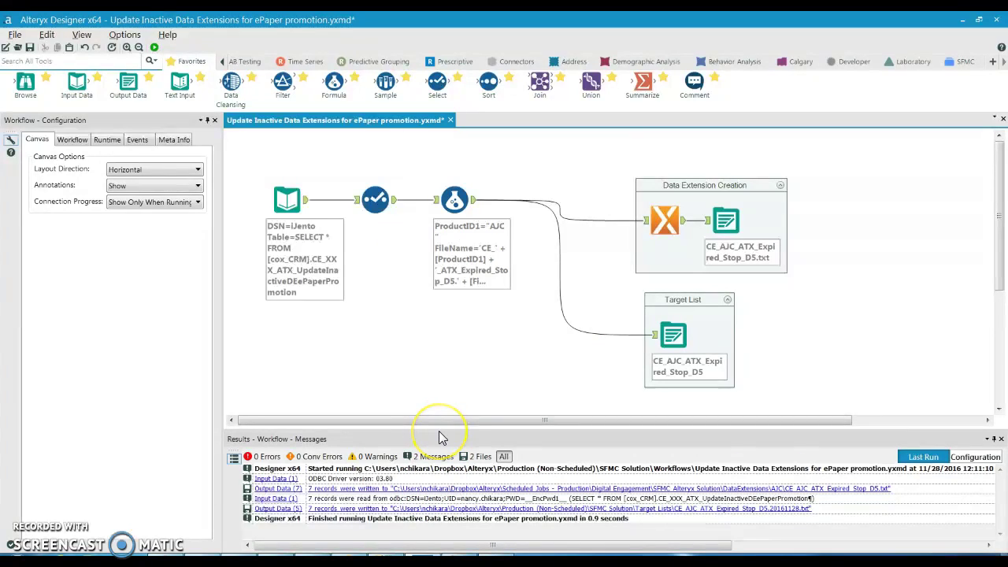
# Enlarge the results area and examine the records coming out of the Input Data tool.
pyautogui.moveTo(439, 430); pyautogui.dragTo(471, 391)
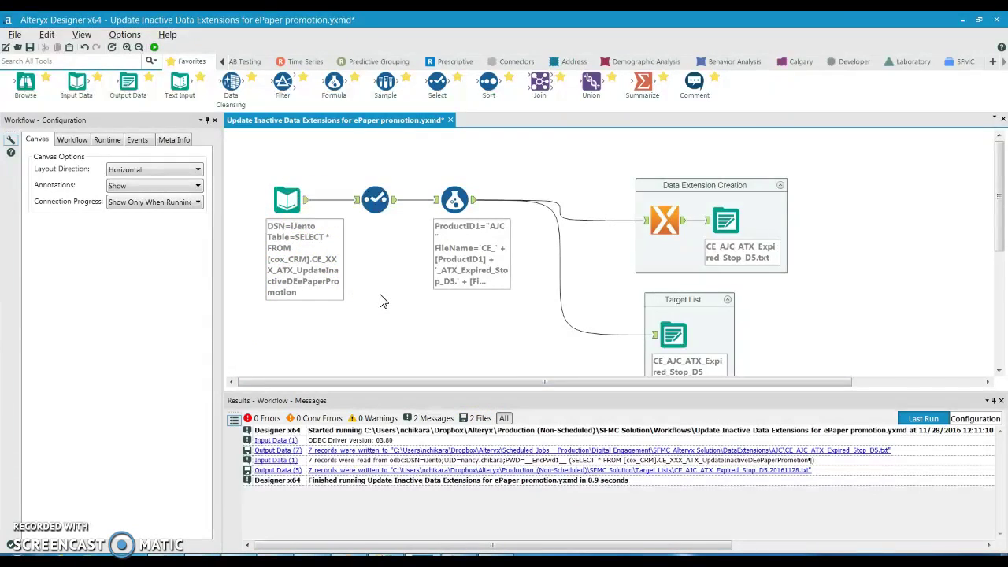
pyautogui.click(306, 205)
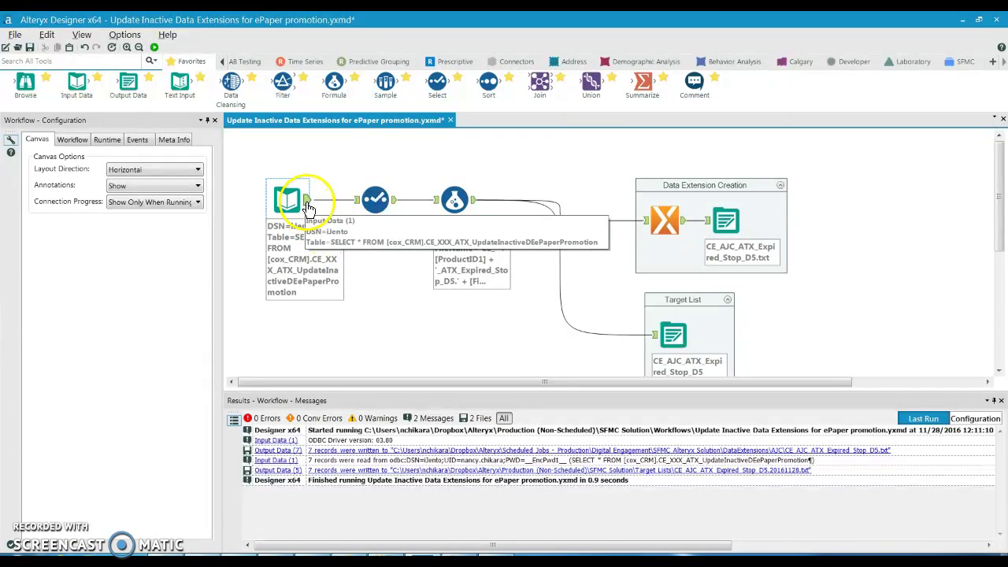
pyautogui.click(309, 208)
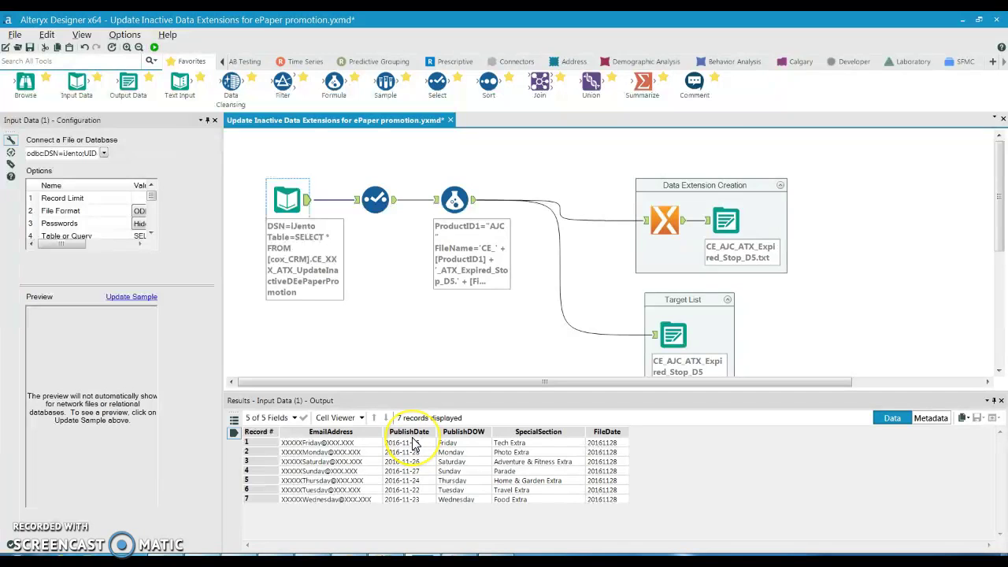
# Examine the field definitions entering the Data Extension Creation output and the records entering the Target List output.
pyautogui.click(709, 227)
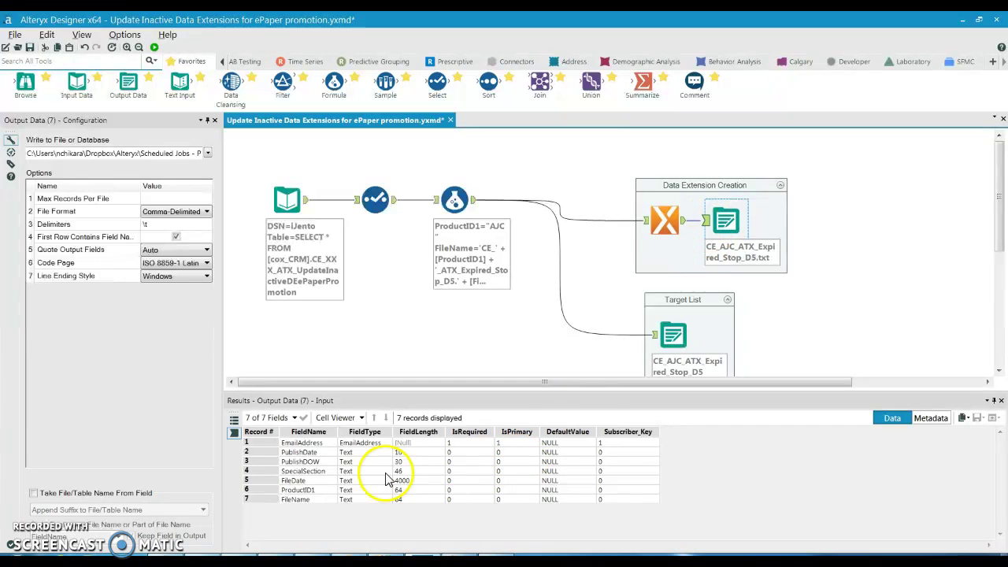
pyautogui.moveTo(313, 445); pyautogui.dragTo(313, 500)
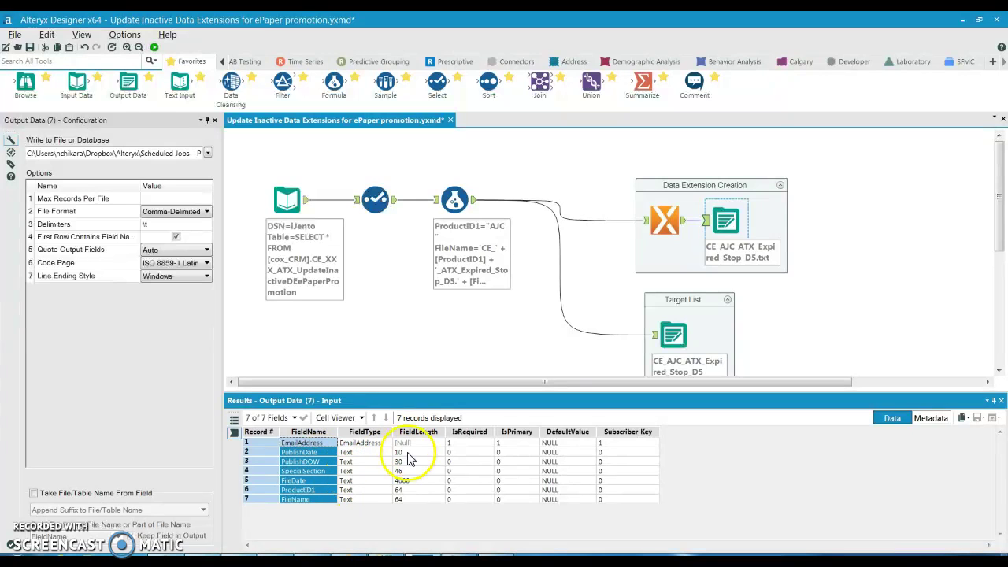
pyautogui.click(662, 341)
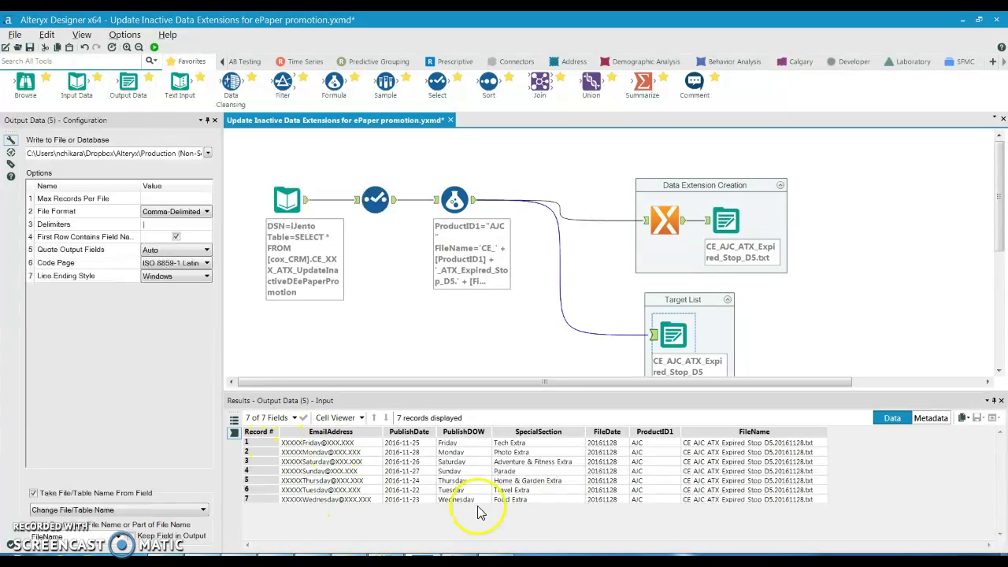
pyautogui.click(481, 344)
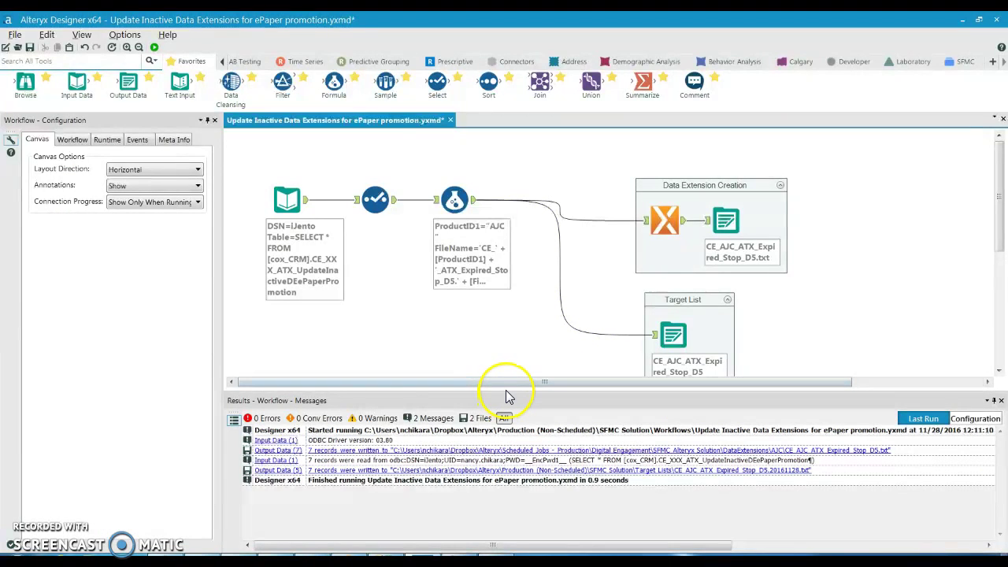
# Open the generated CE_AJC_ATX_Expired_Stop_D5.txt from the run messages in Notepad, review its field definitions, and close it.
pyautogui.moveTo(505, 391); pyautogui.dragTo(508, 317)
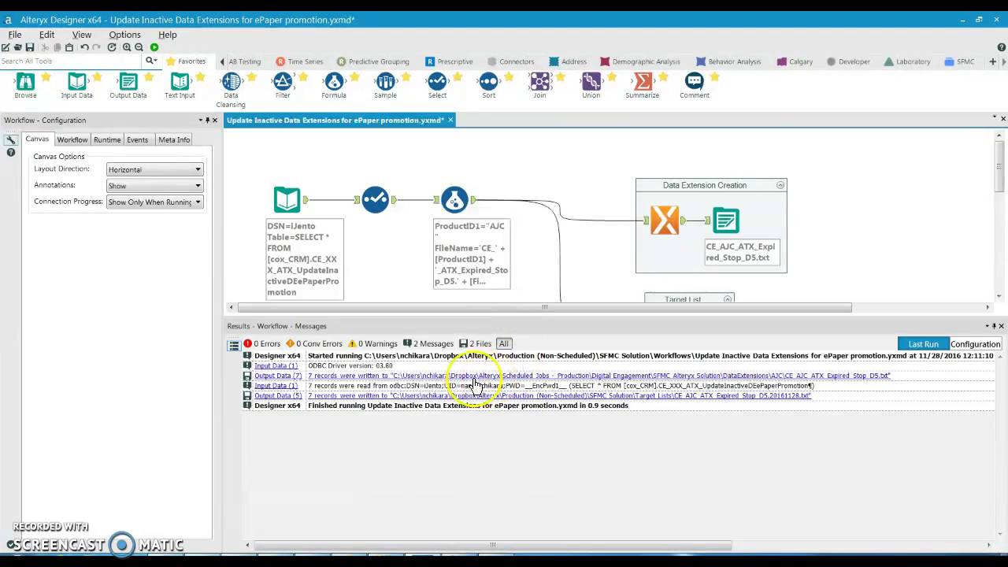
pyautogui.click(355, 381)
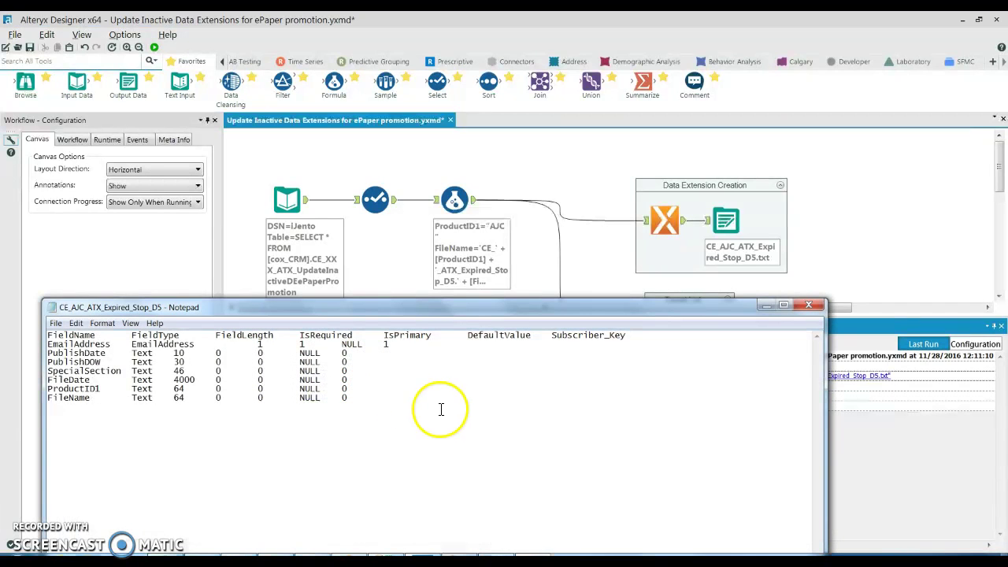
pyautogui.moveTo(410, 419); pyautogui.dragTo(44, 335)
pyautogui.click(122, 442)
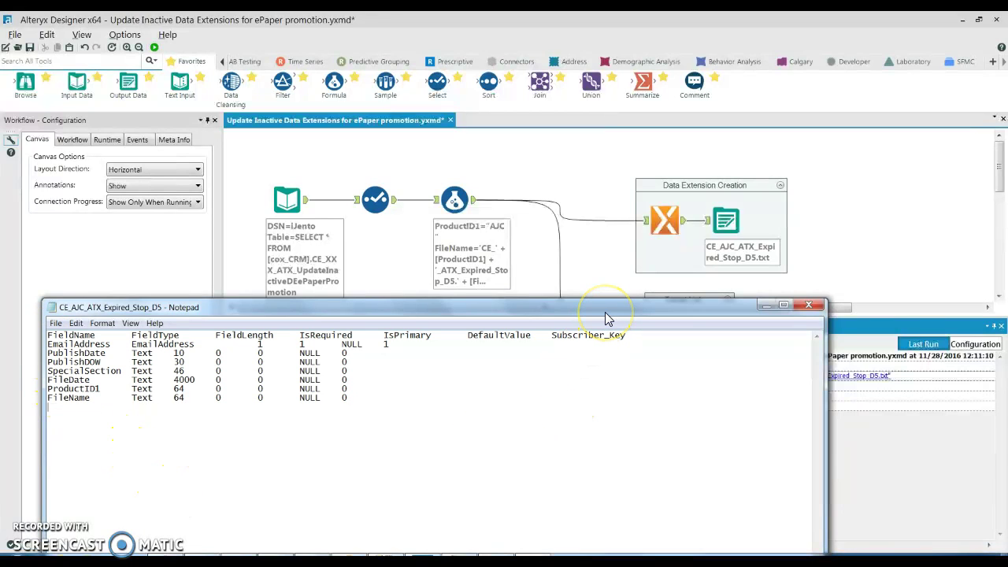
pyautogui.click(808, 306)
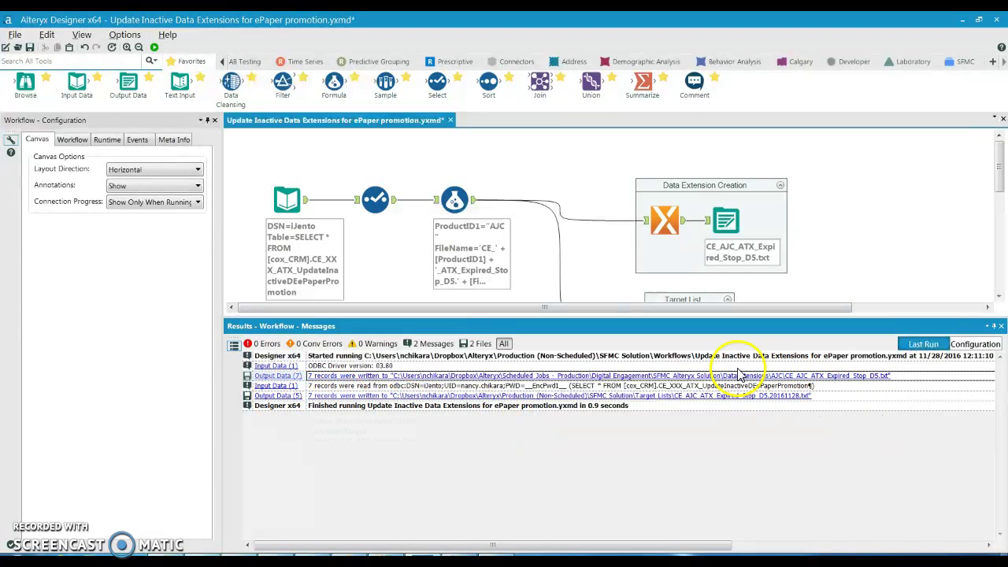
# Open the generated CE_AJC_ATX_Expired_Stop_D5.20161128.txt target list in Notepad, review its pipe-delimited records, and close it.
pyautogui.click(699, 400)
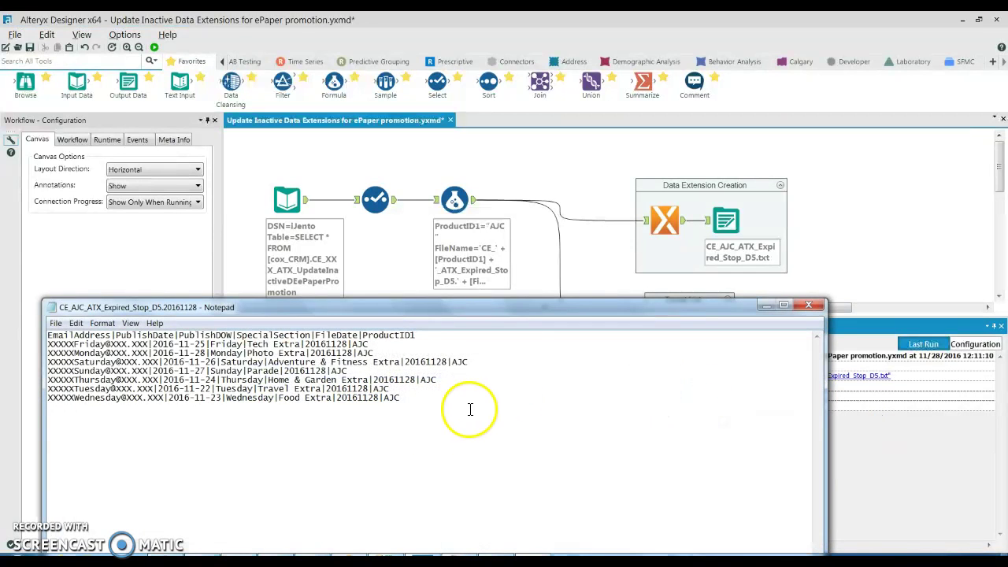
pyautogui.moveTo(410, 400); pyautogui.dragTo(46, 331)
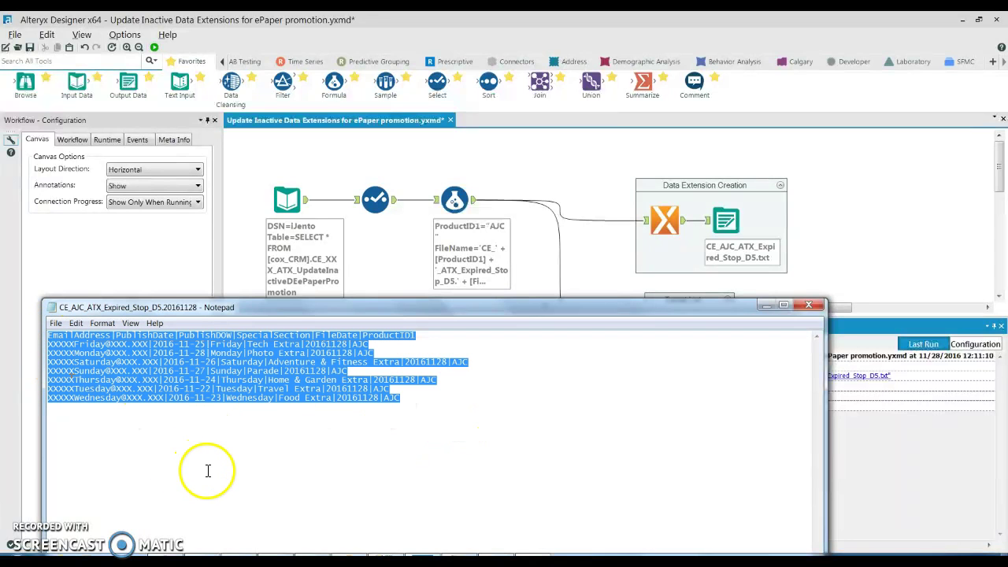
pyautogui.click(807, 305)
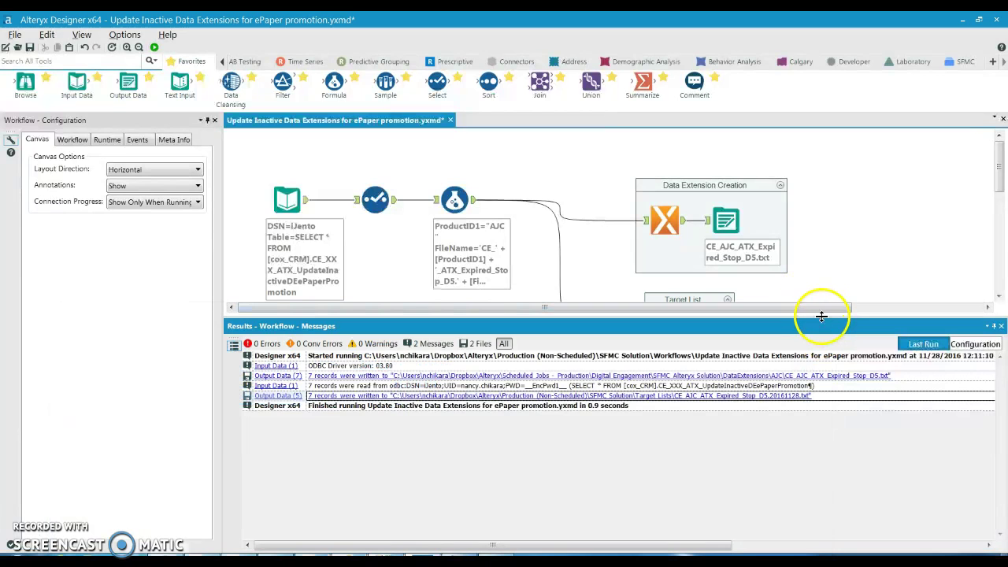
pyautogui.moveTo(822, 315); pyautogui.dragTo(831, 449)
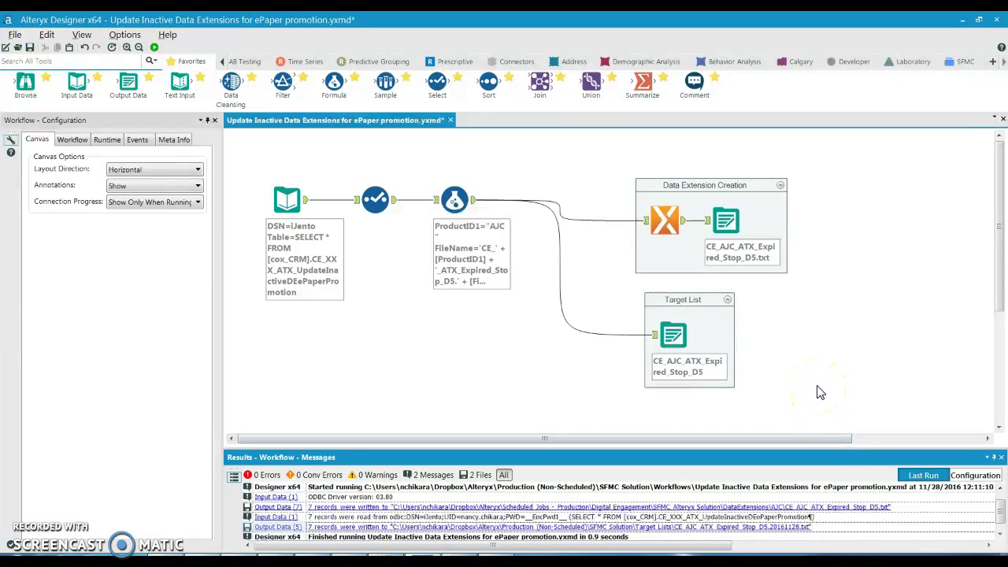
# Disable the Data Extension Creation and Target List tool containers.
pyautogui.click(746, 184)
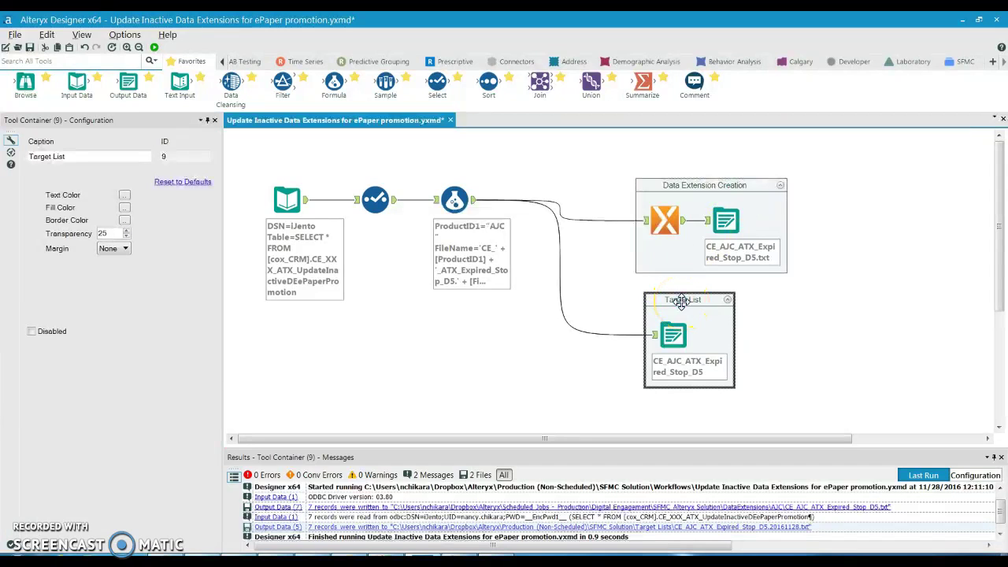
pyautogui.click(677, 187)
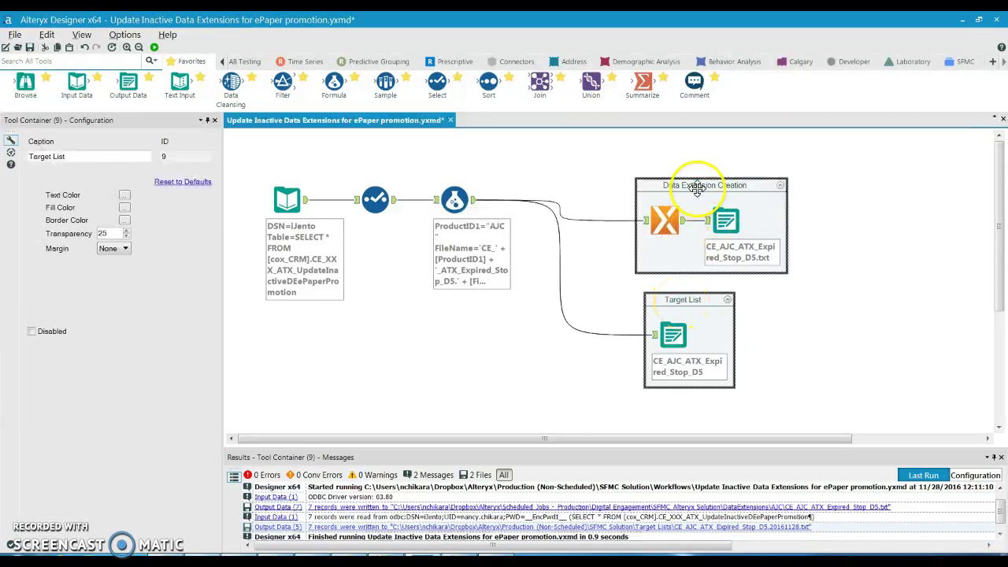
pyautogui.click(32, 331)
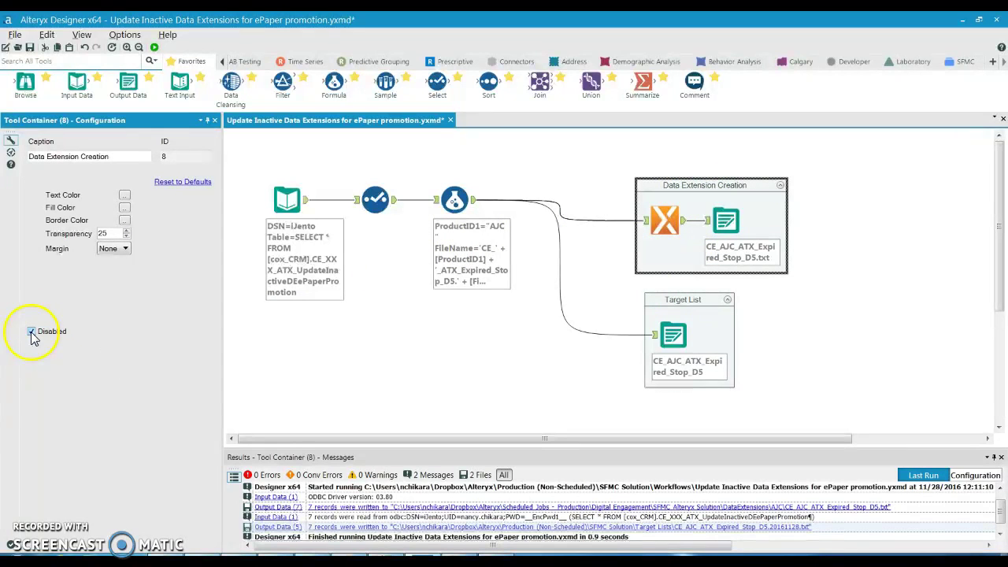
pyautogui.click(701, 302)
pyautogui.click(528, 337)
pyautogui.click(661, 300)
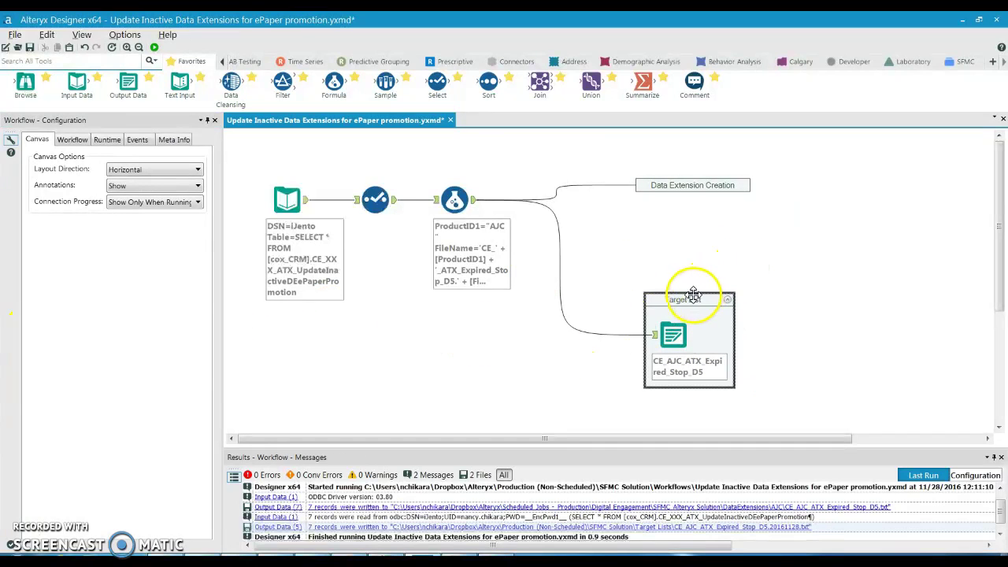
pyautogui.click(32, 332)
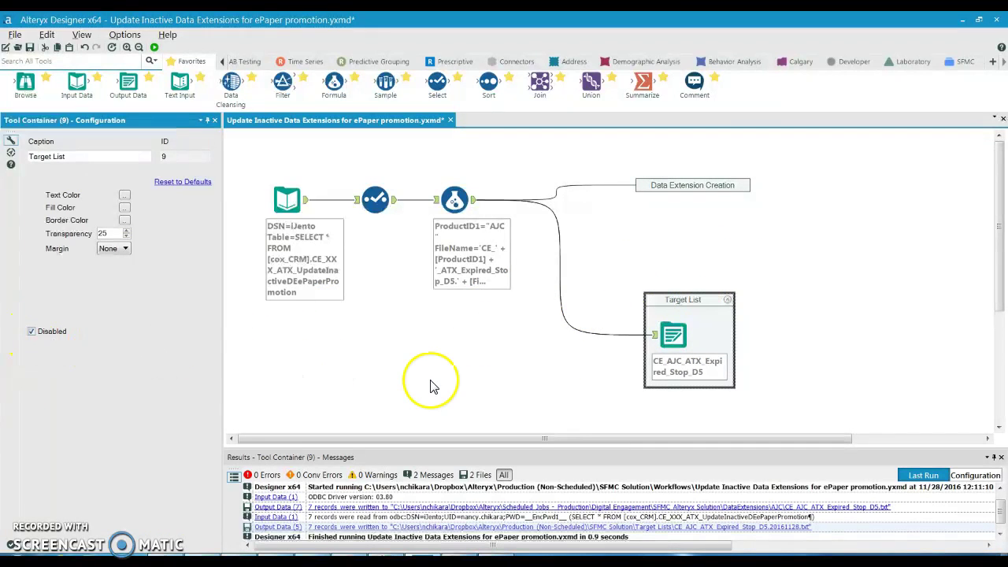
# Run the workflow with both output containers disabled and dismiss the completion message.
pyautogui.click(447, 388)
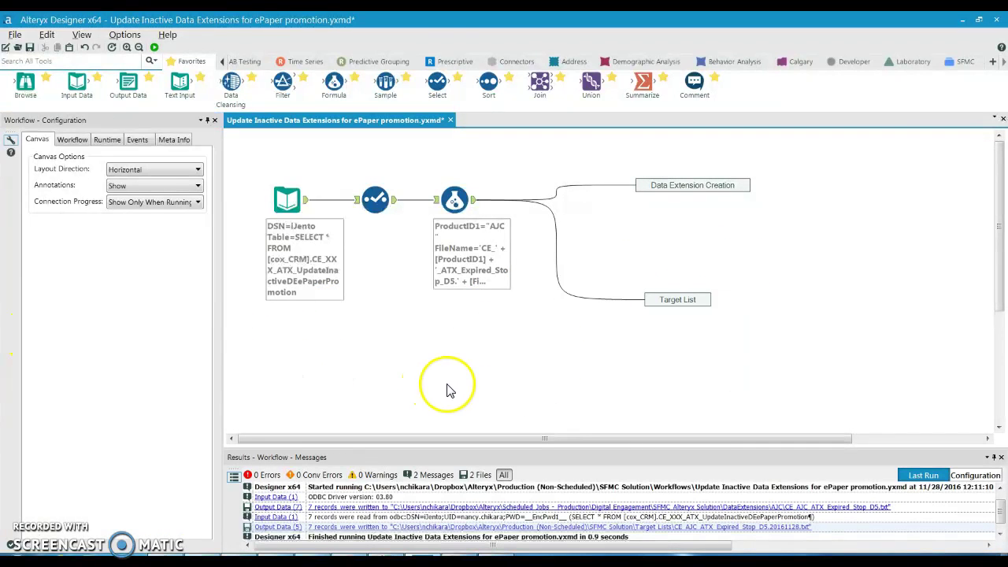
pyautogui.click(156, 48)
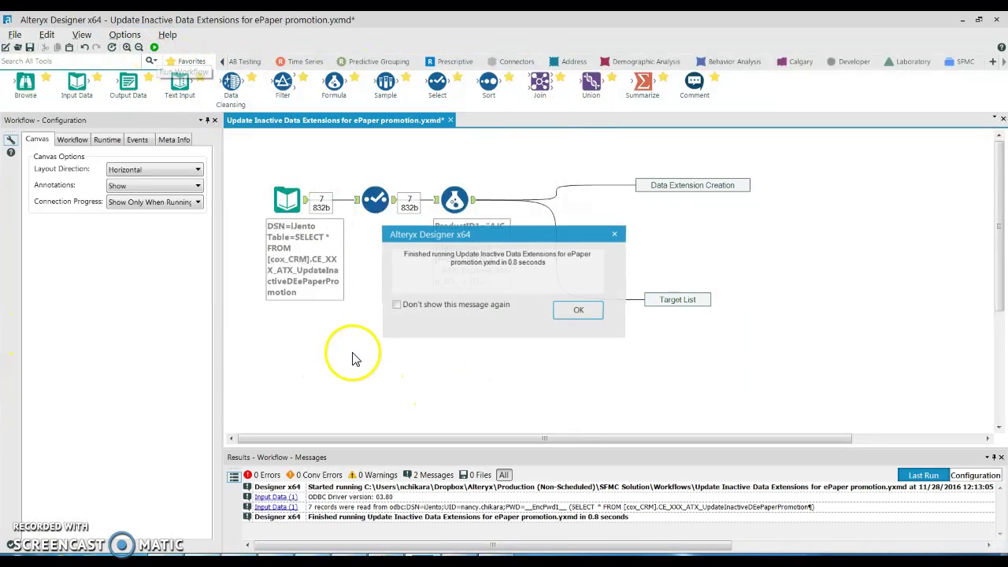
pyautogui.click(579, 313)
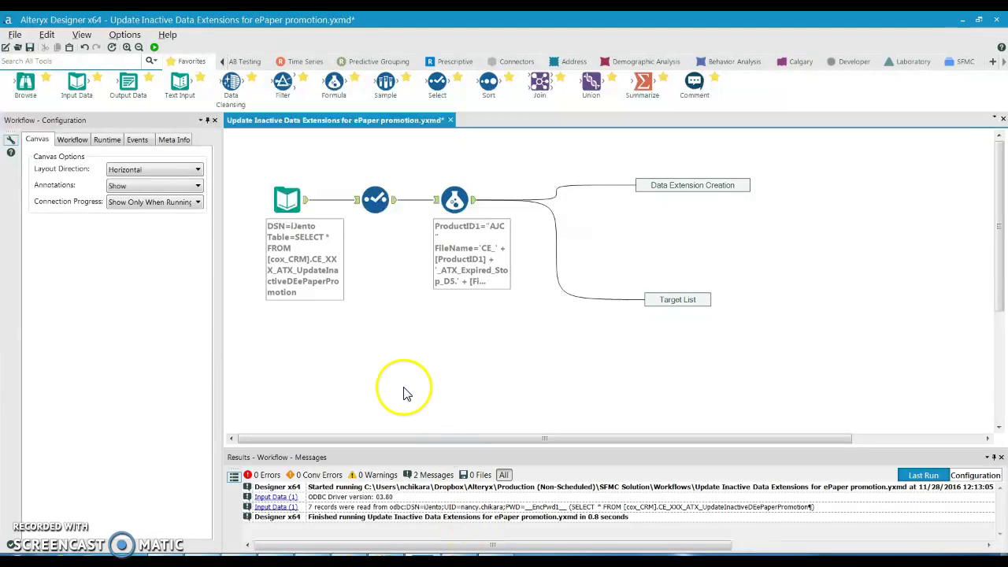
# Re-enable the Data Extension Creation and Target List tool containers.
pyautogui.click(640, 192)
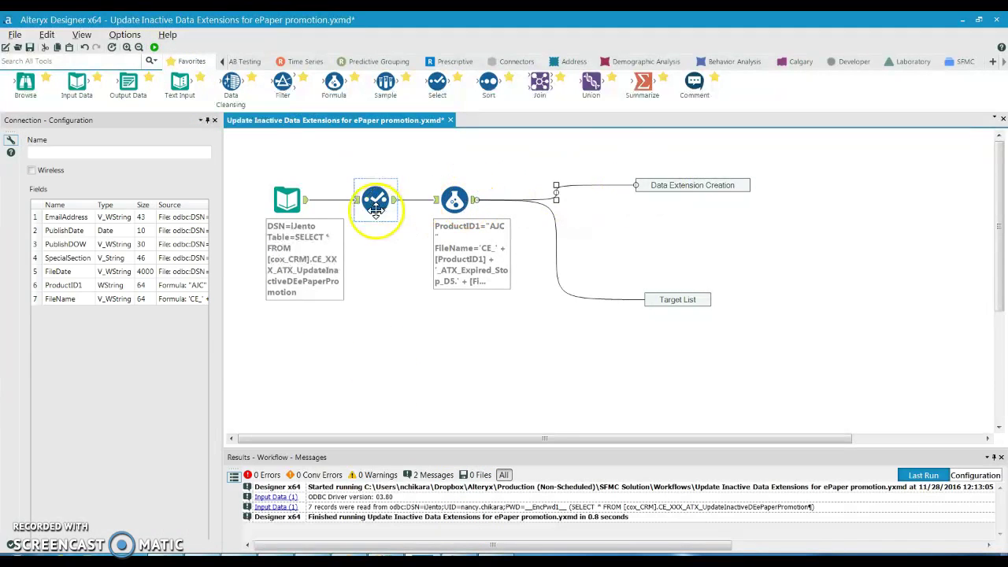
pyautogui.click(687, 184)
pyautogui.click(31, 332)
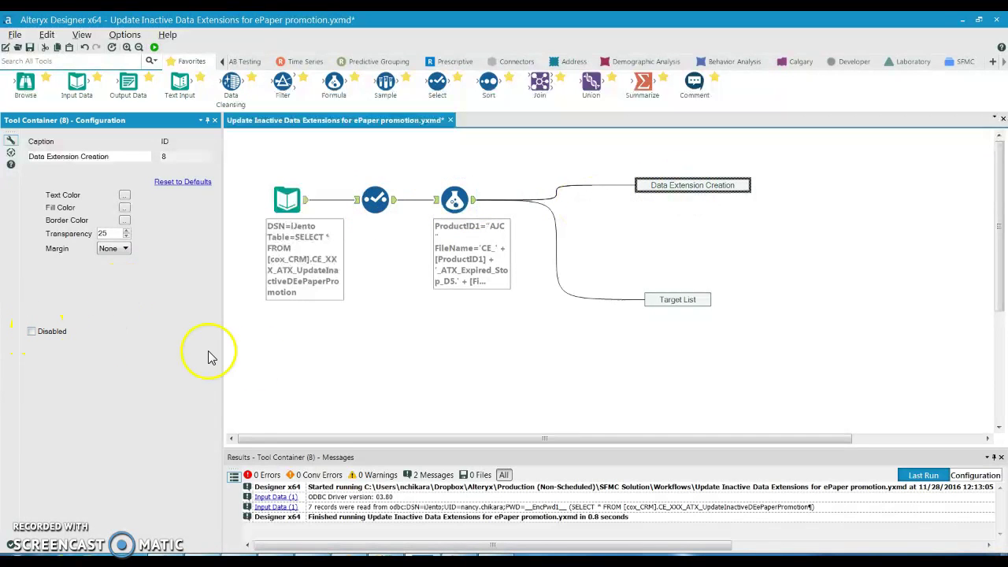
pyautogui.click(659, 300)
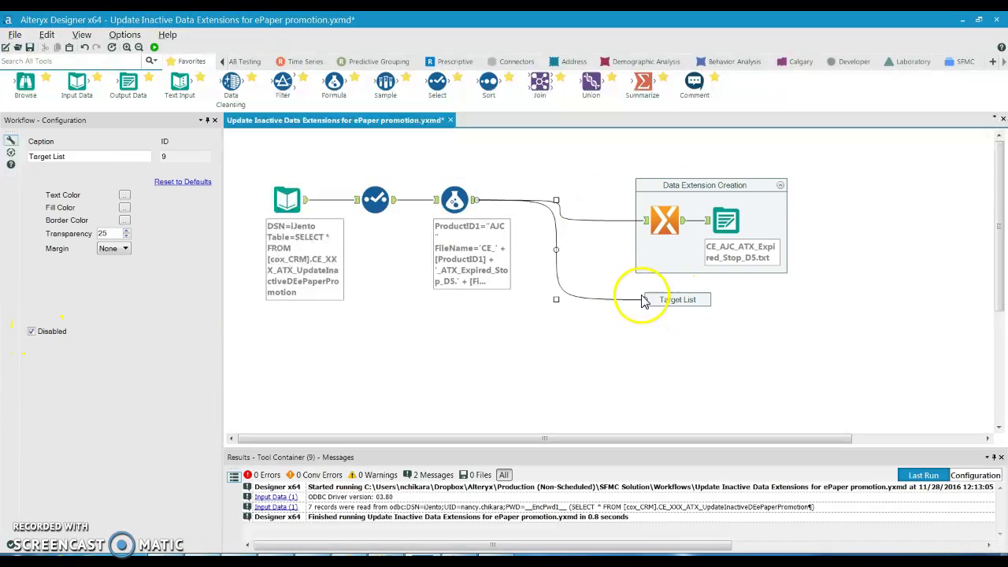
pyautogui.click(32, 332)
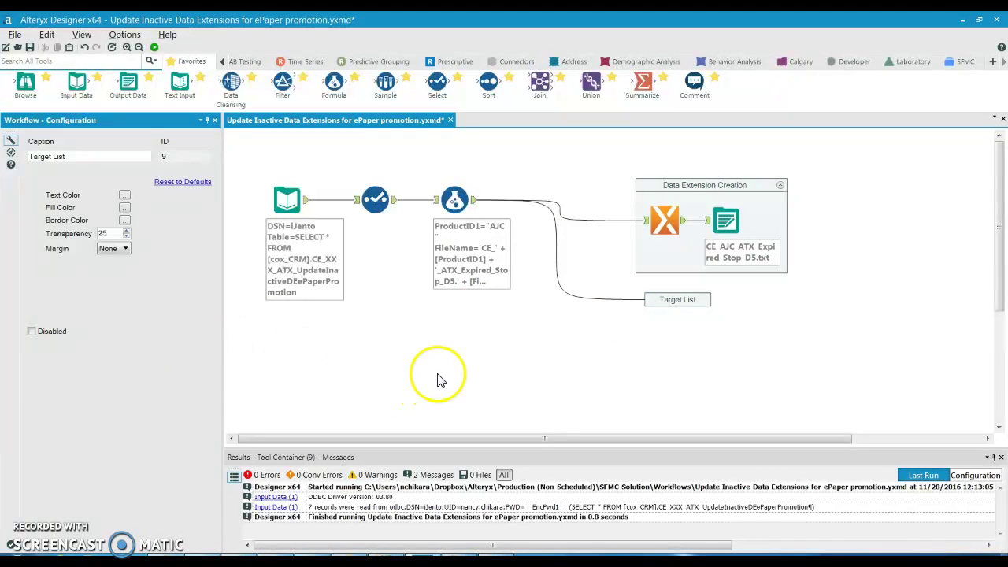
pyautogui.click(535, 355)
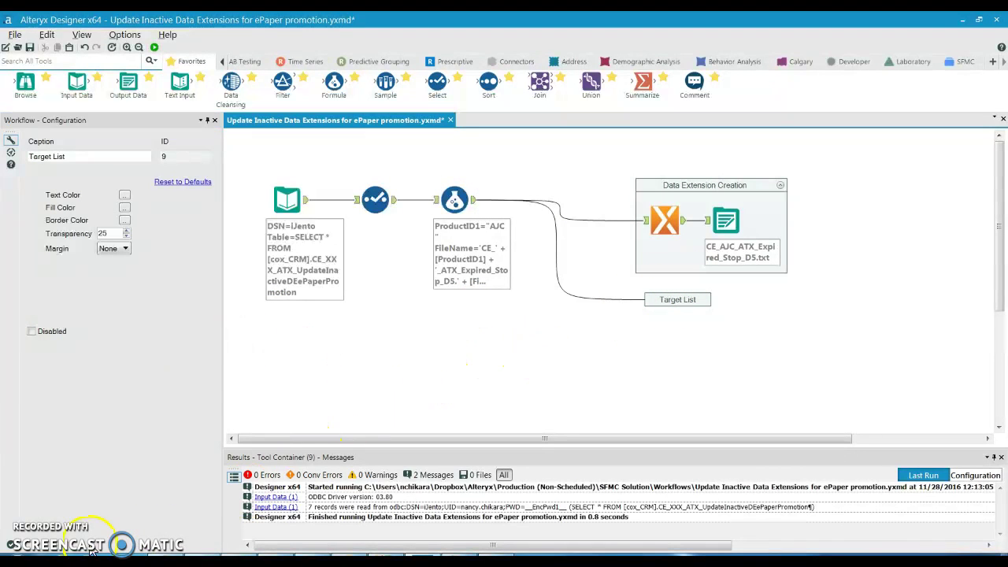